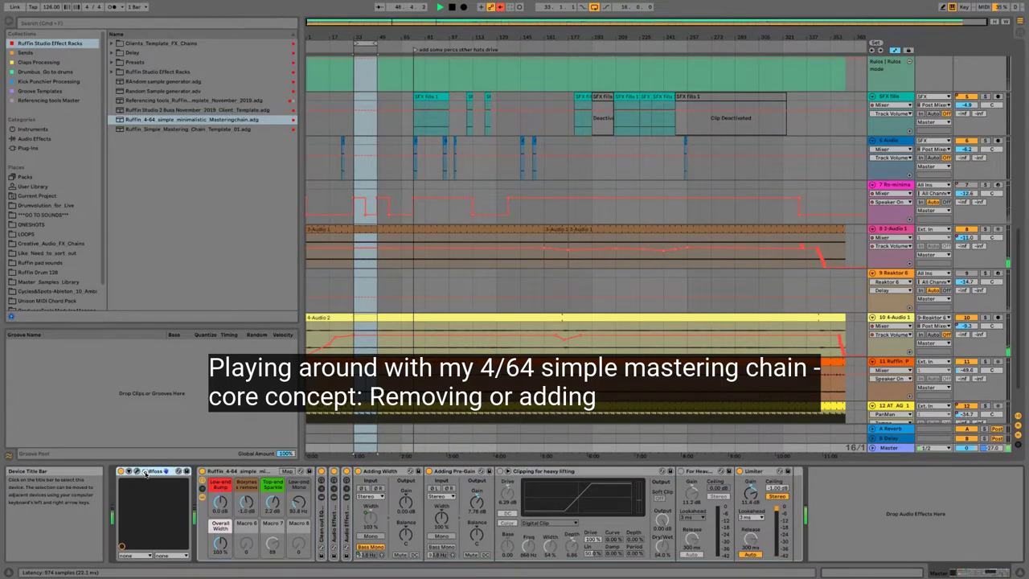
- Delete the plug-in in front of the mastering rack on the Master track and unfold the Clean out EQ rack
{"action": "key", "text": "Delete"}
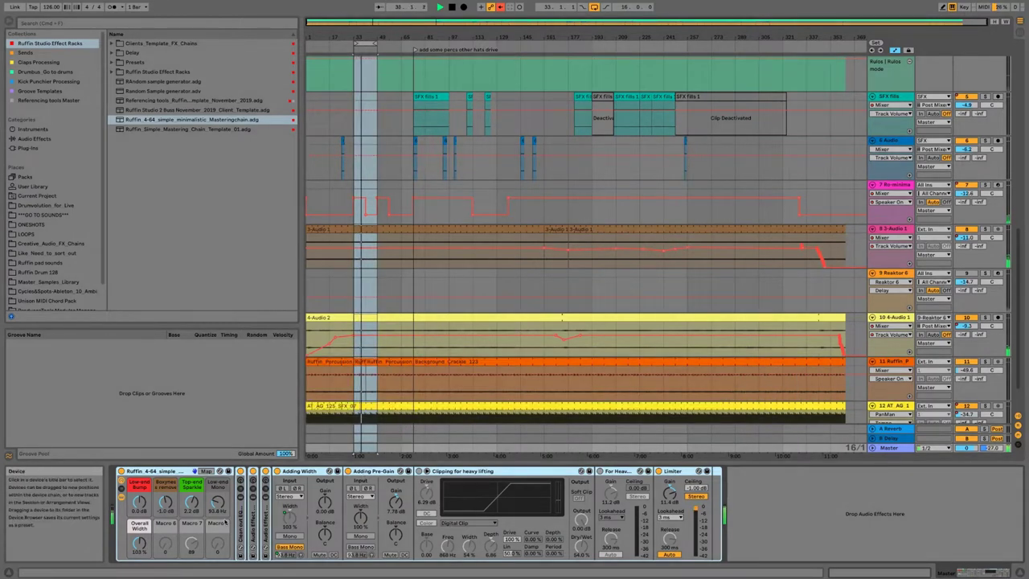
{"action": "double_click", "coordinate": [240, 515]}
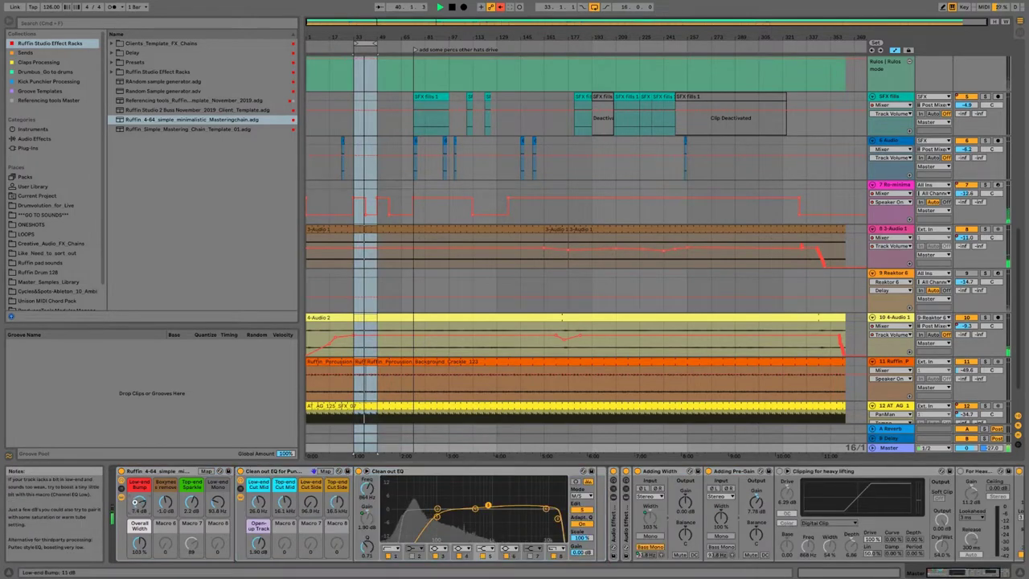
- Adjust the mastering rack's Low-end Bump, Boxyness remove and Top-end Sparkle macros, leaving Low-end Bump at 0.0 dB and Top-end Sparkle at -0.8 dB
{"action": "left_click_drag", "start_coordinate": [136, 502], "coordinate": [163, 505]}
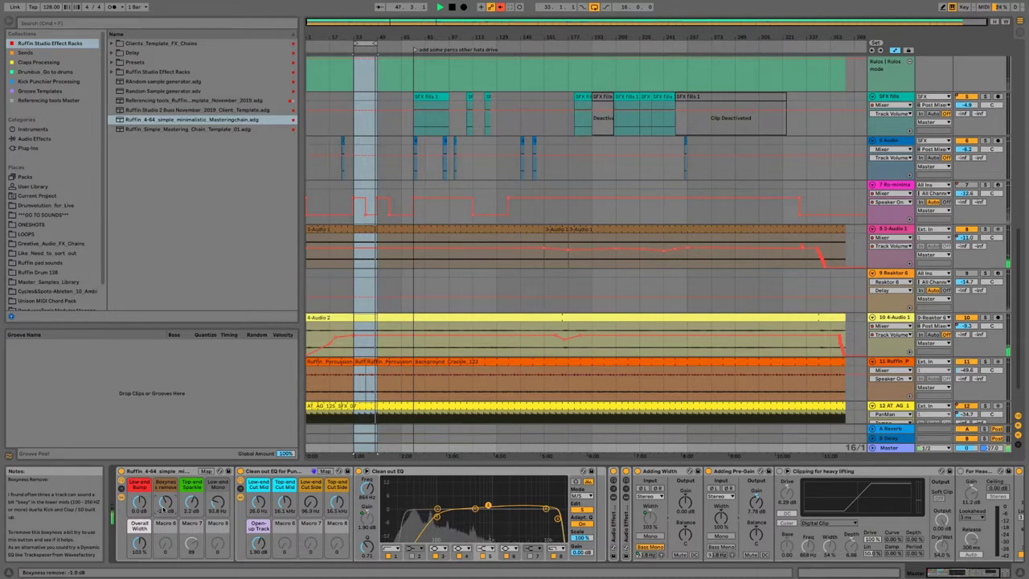
{"action": "left_click_drag", "start_coordinate": [163, 508], "coordinate": [190, 503]}
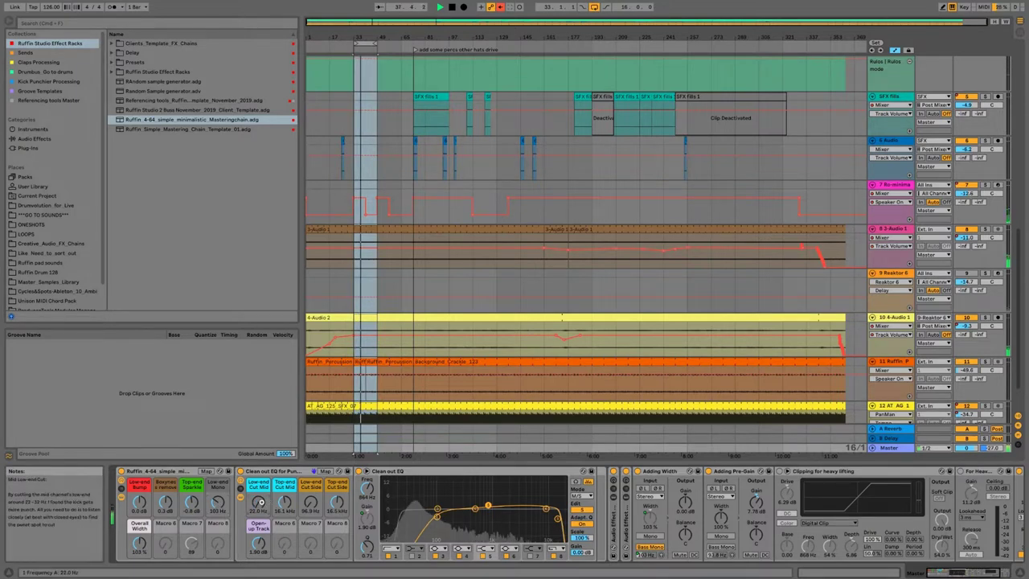
- Sweep the Clean out EQ rack's Low-end Cut Mid macro and set it to 35.3 Hz
{"action": "scroll", "coordinate": [260, 500], "scroll_direction": "up", "scroll_amount": 2}
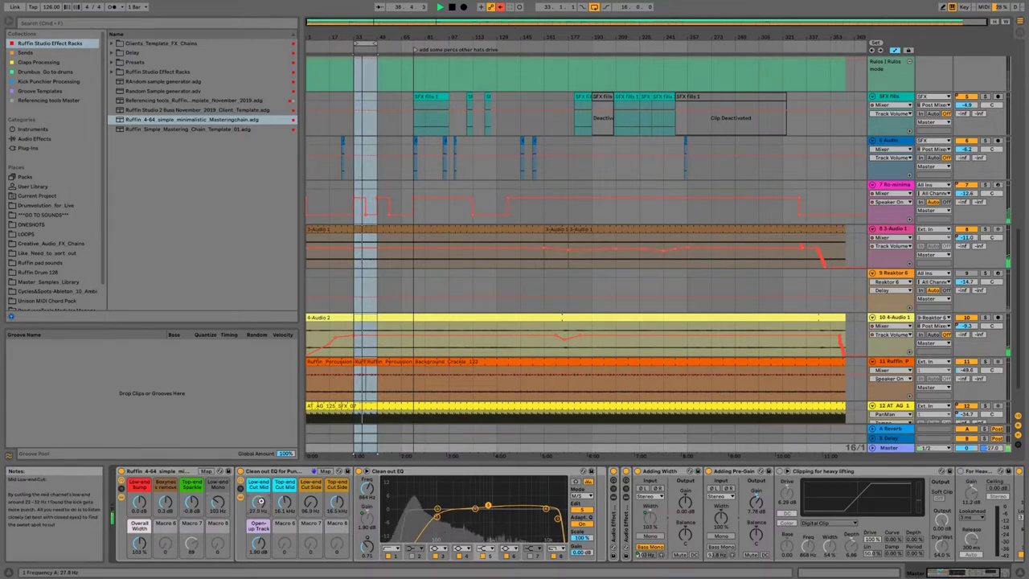
{"action": "scroll", "coordinate": [260, 501], "scroll_direction": "down", "scroll_amount": 2}
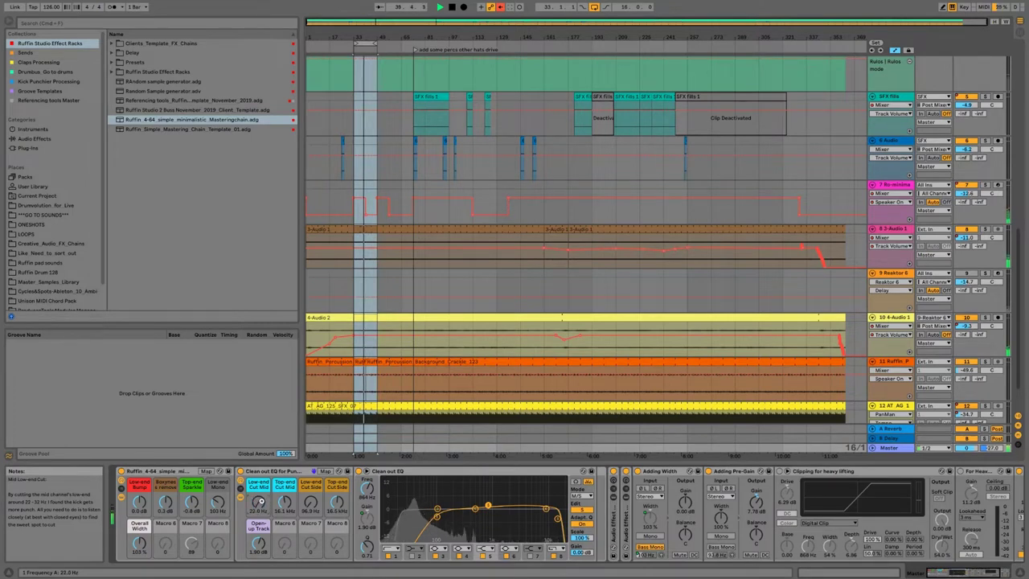
{"action": "scroll", "coordinate": [259, 501], "scroll_direction": "up", "scroll_amount": 2}
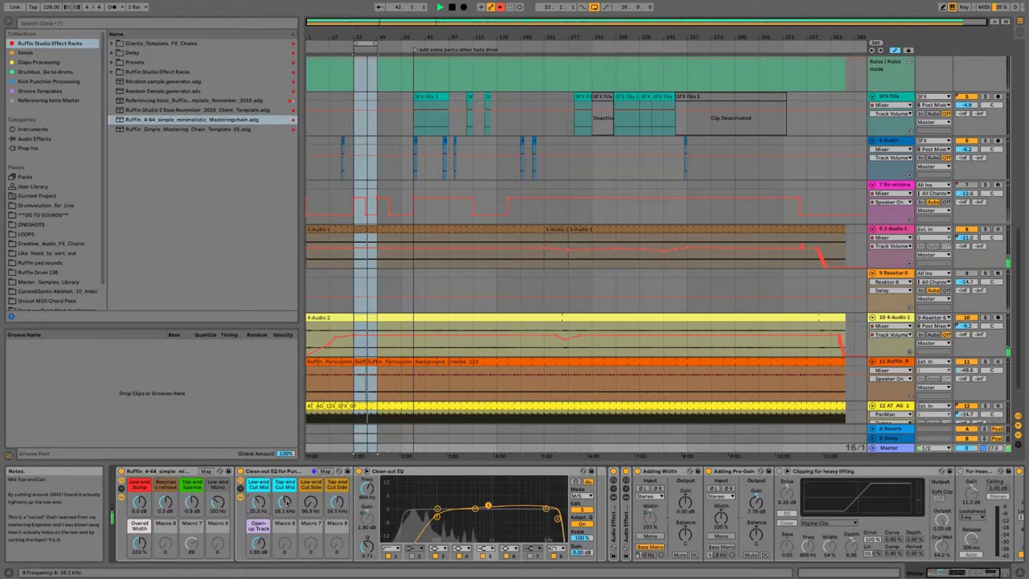
- Set the Clean out EQ rack's Top-end Cut Mid macro to 16.7 kHz and adjust its Low-end Cut Side macro
{"action": "scroll", "coordinate": [284, 502], "scroll_direction": "down", "scroll_amount": 3}
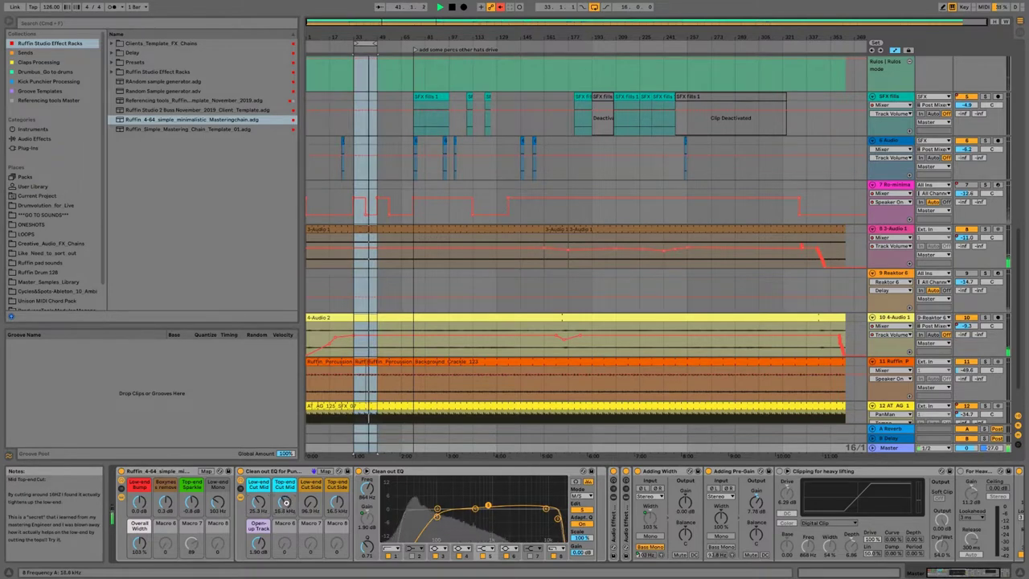
{"action": "scroll", "coordinate": [284, 502], "scroll_direction": "up", "scroll_amount": 2}
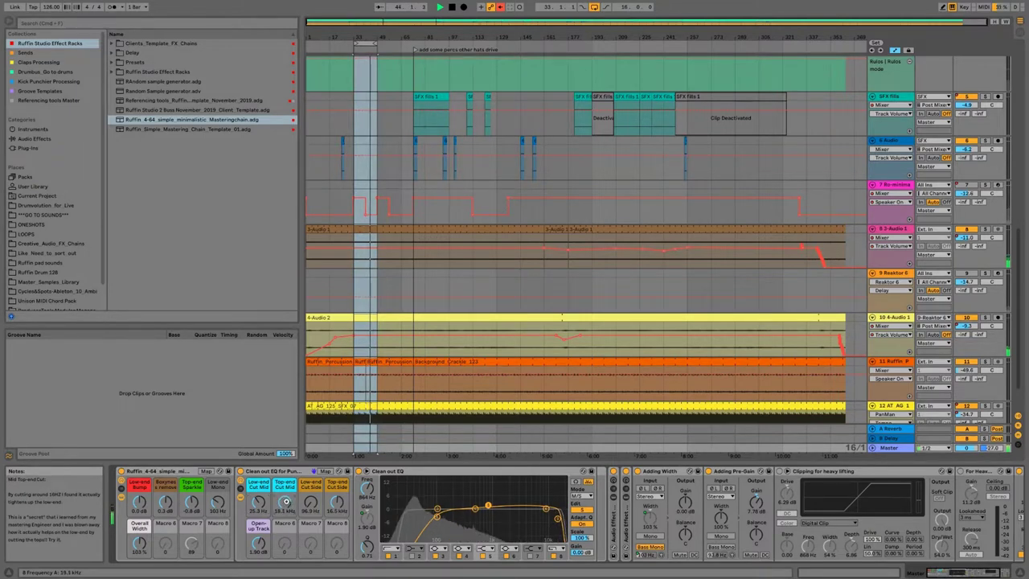
{"action": "left_click_drag", "start_coordinate": [310, 502], "coordinate": [310, 510]}
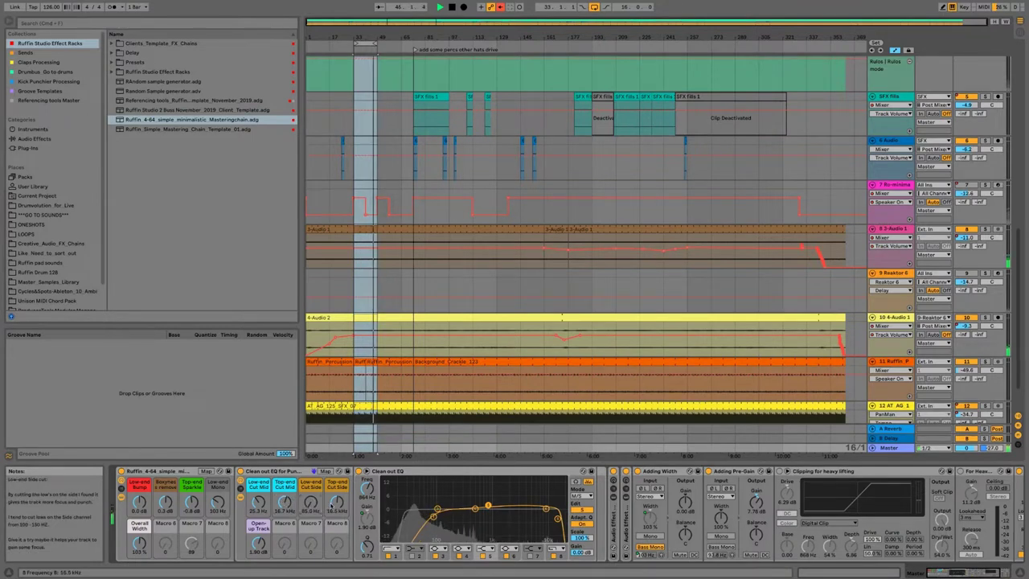
- Raise the Clean out EQ rack's Open-up Track macro to about 2.95 dB and the mastering rack's Overall Width to 108 %
{"action": "mouse_move", "coordinate": [259, 544]}
{"action": "left_mouse_down"}
{"action": "mouse_move", "coordinate": [259, 555]}
{"action": "mouse_move", "coordinate": [260, 542]}
{"action": "left_mouse_up"}
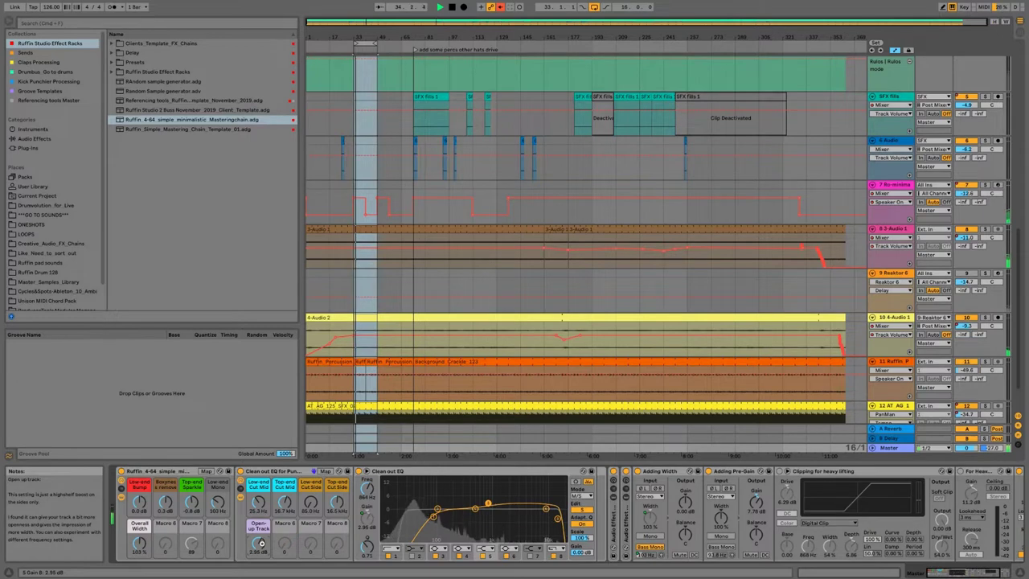
{"action": "left_click_drag", "start_coordinate": [140, 542], "coordinate": [145, 542]}
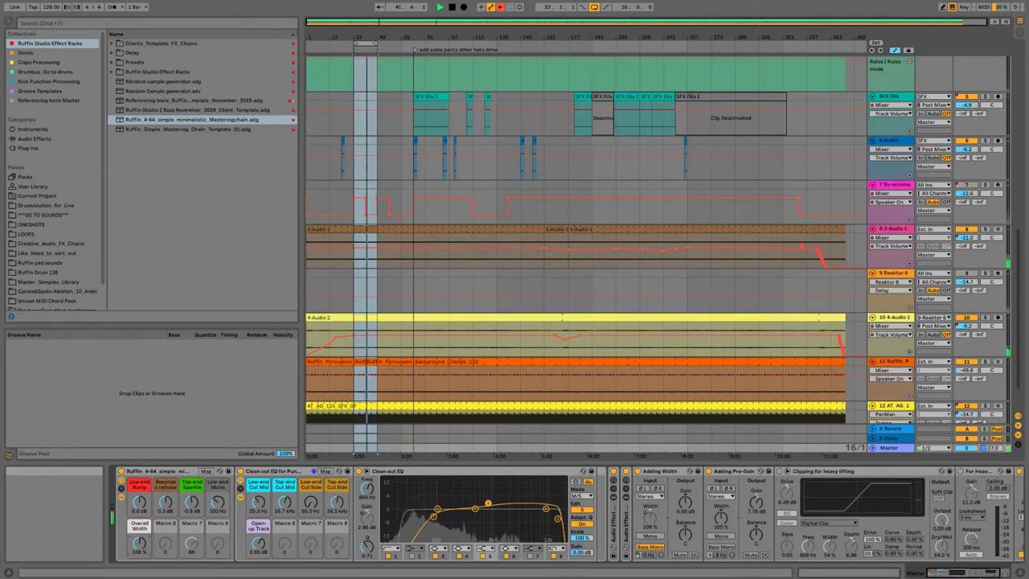
{"action": "left_click", "coordinate": [990, 573]}
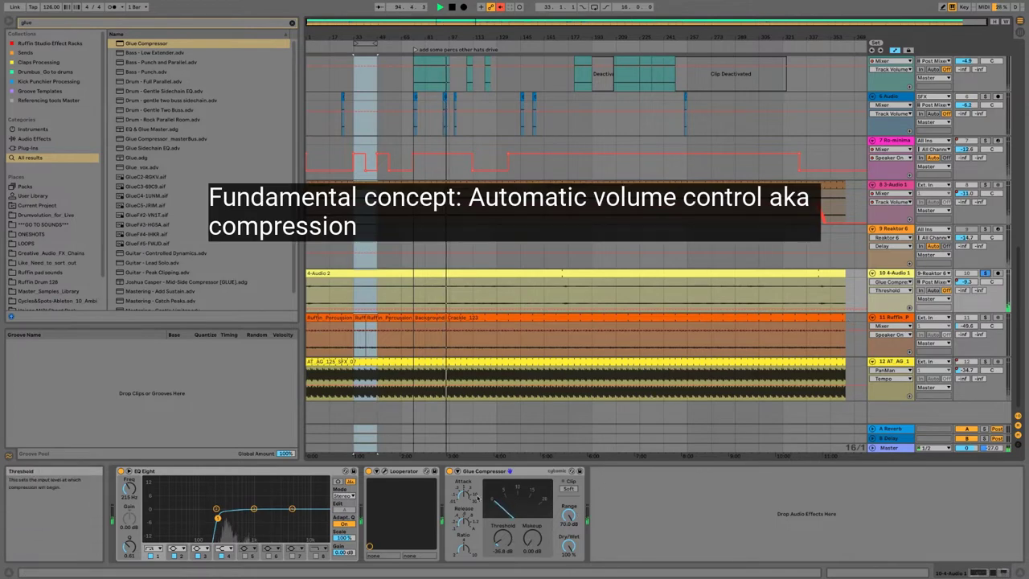
- Bypass and re-enable the Glue Compressor on the 4-Audio track, and set its threshold to -38.4 dB
{"action": "left_click", "coordinate": [449, 471]}
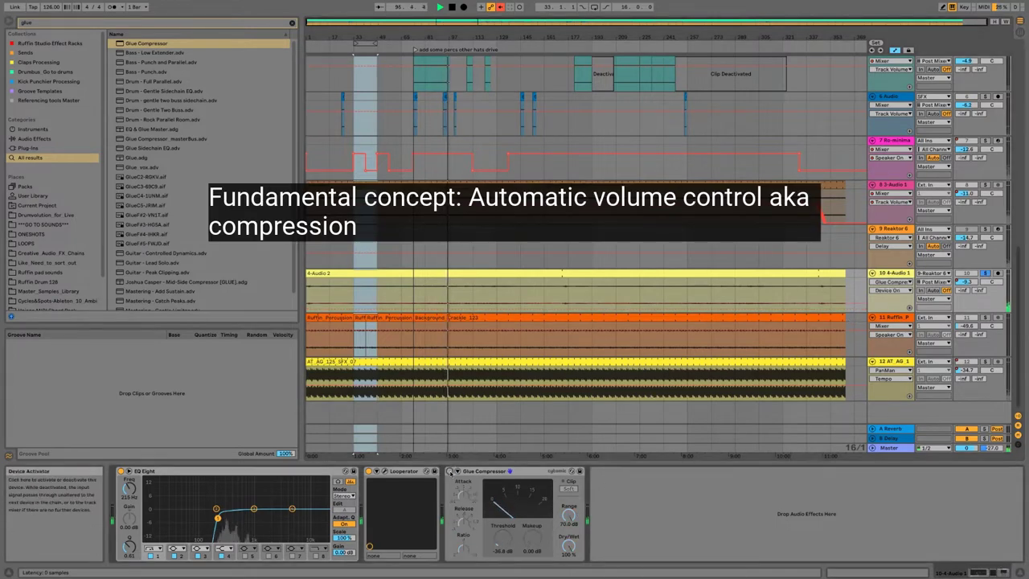
{"action": "left_click", "coordinate": [449, 471]}
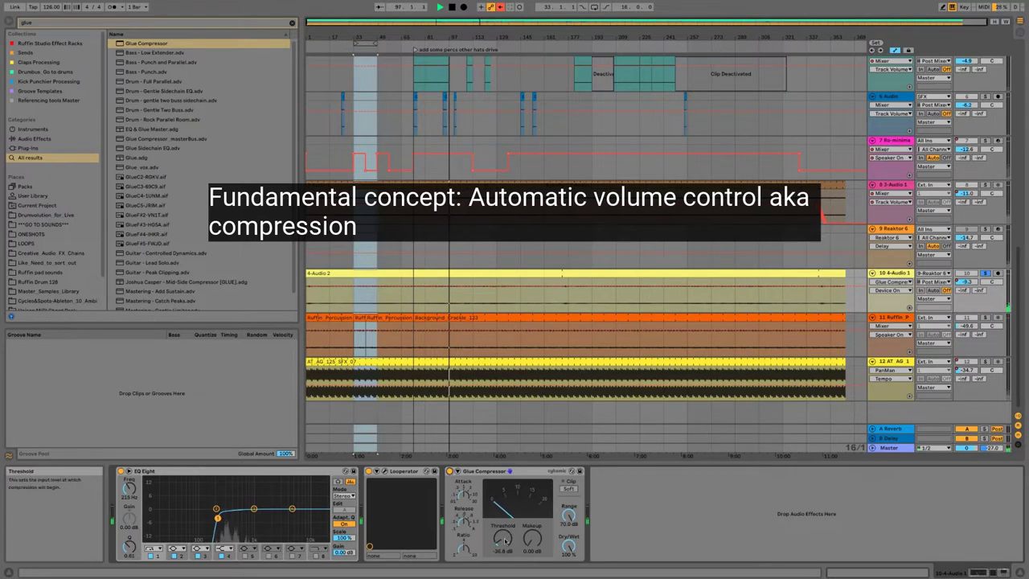
{"action": "left_click_drag", "start_coordinate": [503, 538], "coordinate": [504, 540]}
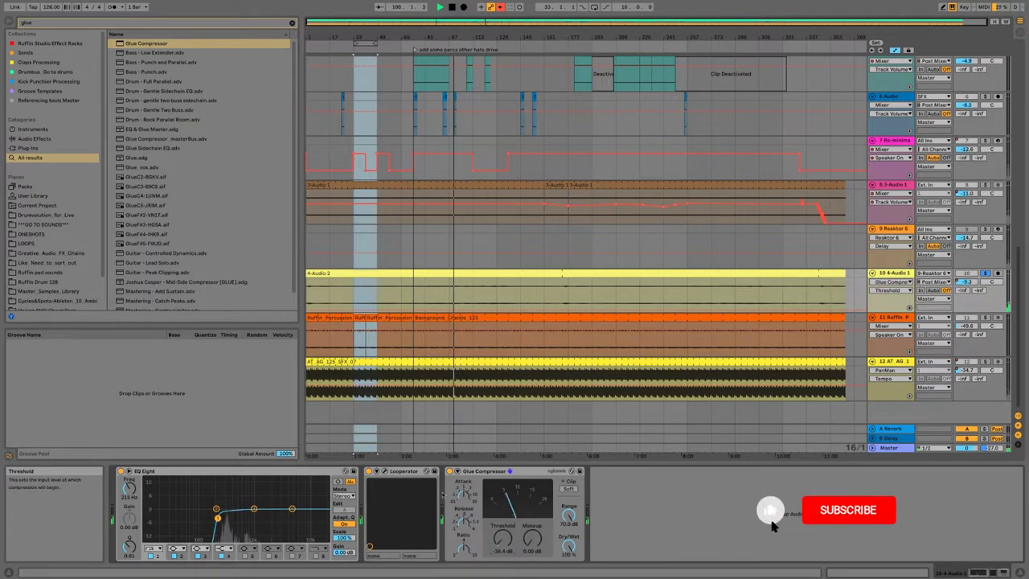
- Set the Glue Compressor's makeup gain to 0.79 dB, comparing the loudness with the compressor bypassed and active
{"action": "left_click", "coordinate": [449, 471]}
{"action": "left_click", "coordinate": [450, 471]}
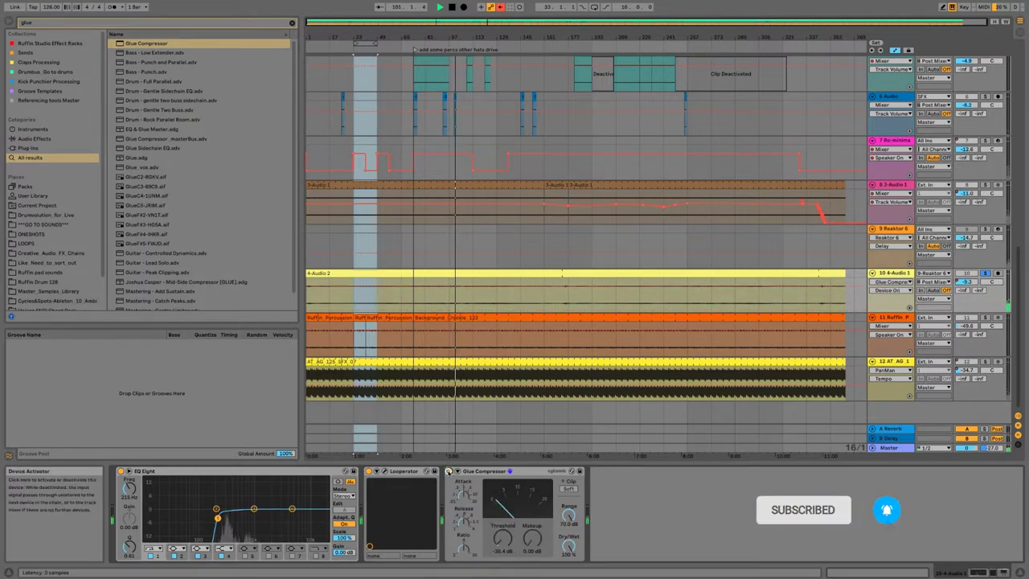
{"action": "left_click", "coordinate": [534, 538]}
{"action": "left_click_drag", "start_coordinate": [533, 537], "coordinate": [534, 534]}
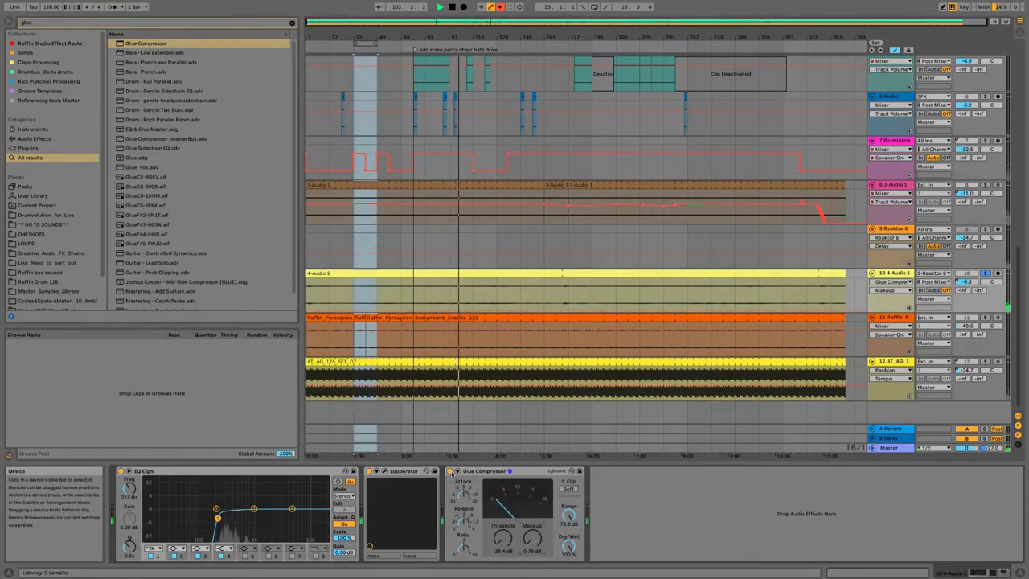
{"action": "left_click", "coordinate": [450, 471]}
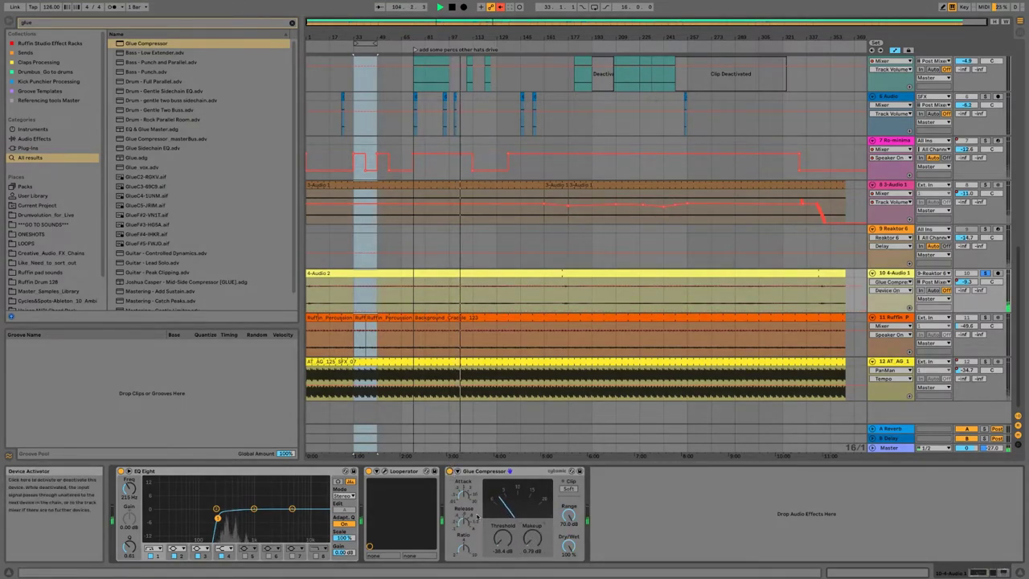
{"action": "left_click", "coordinate": [451, 472]}
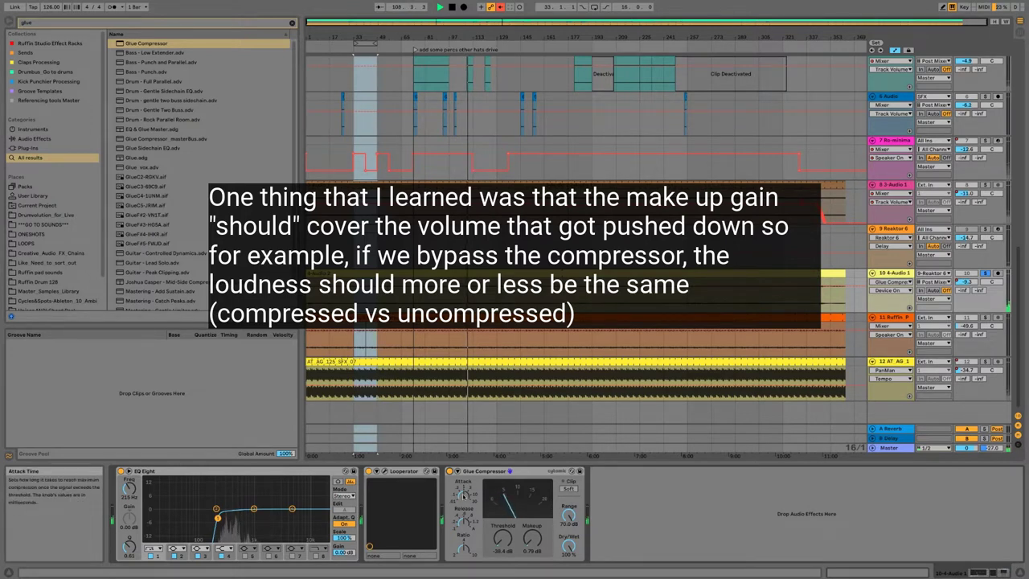
- Adjust the Glue Compressor's attack and release times
{"action": "left_click_drag", "start_coordinate": [468, 499], "coordinate": [467, 488]}
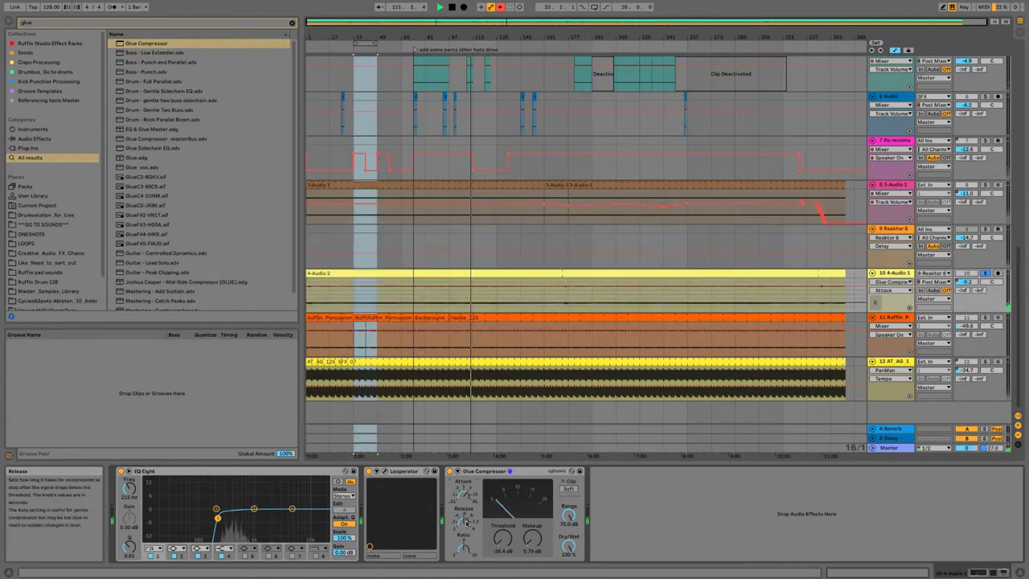
{"action": "left_click", "coordinate": [466, 521]}
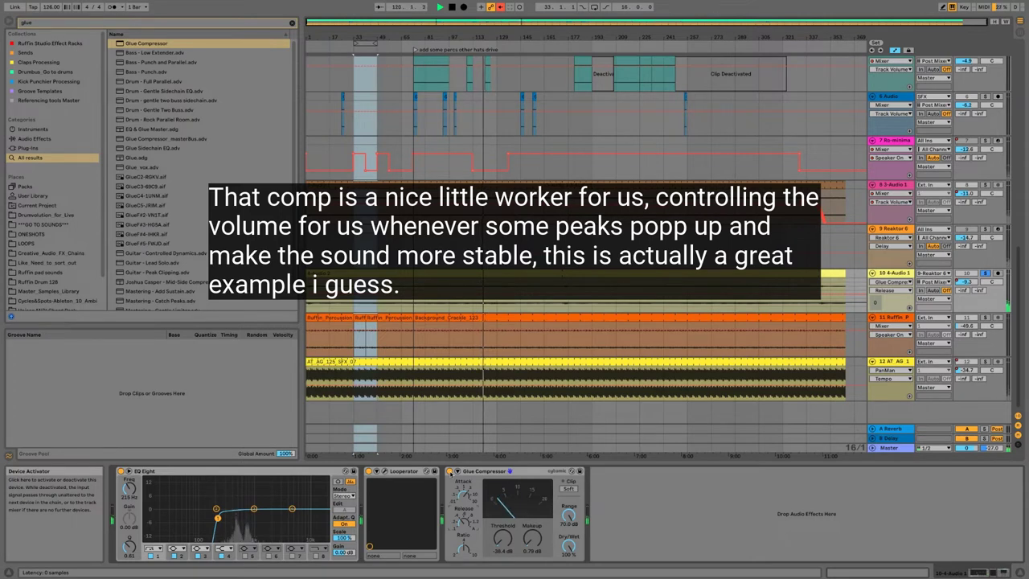
- Compare the 4-Audio track with the Glue Compressor bypassed and active, first soloed and again within the full mix
{"action": "left_click", "coordinate": [450, 472]}
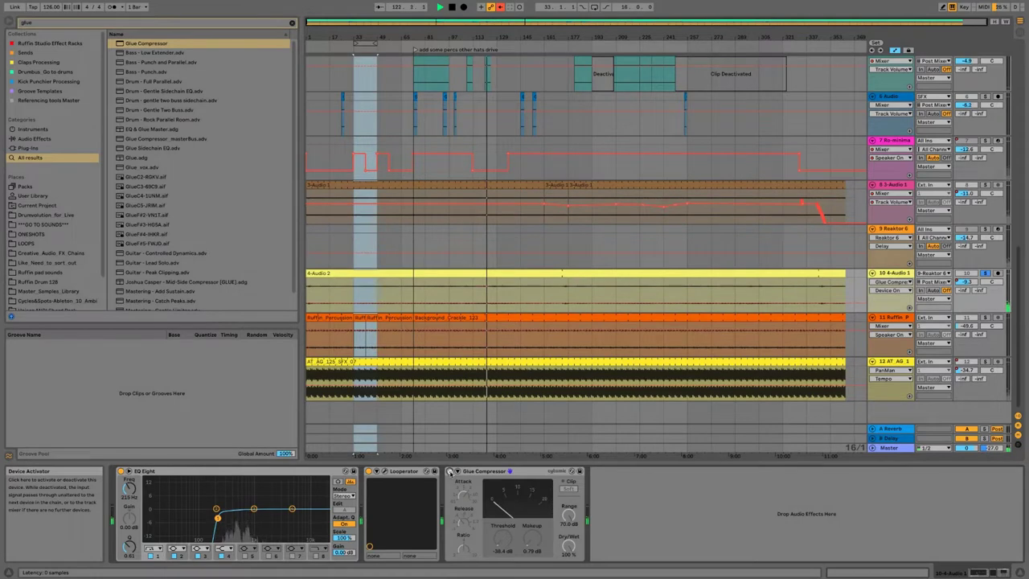
{"action": "left_click", "coordinate": [450, 472]}
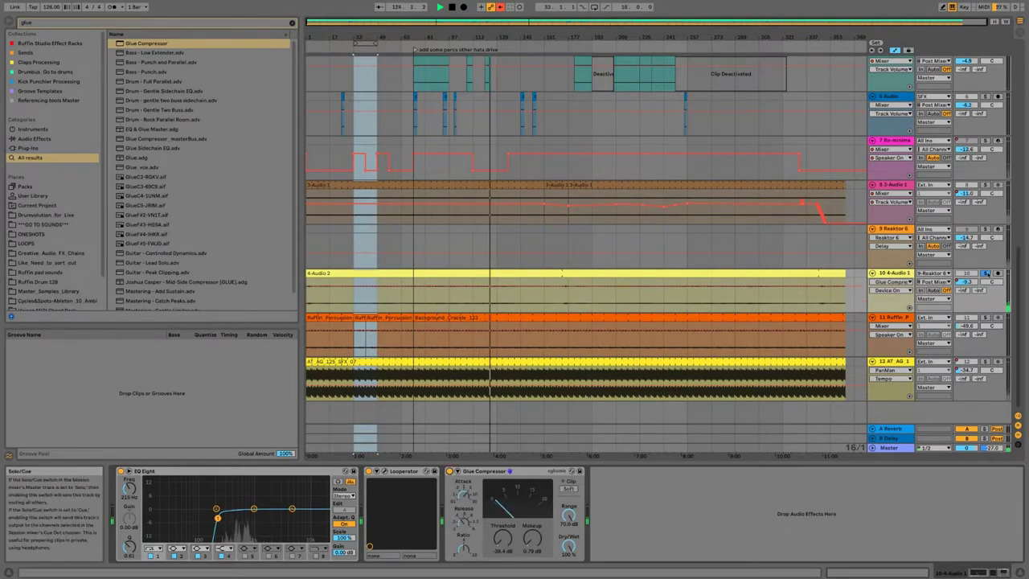
{"action": "left_click", "coordinate": [986, 274]}
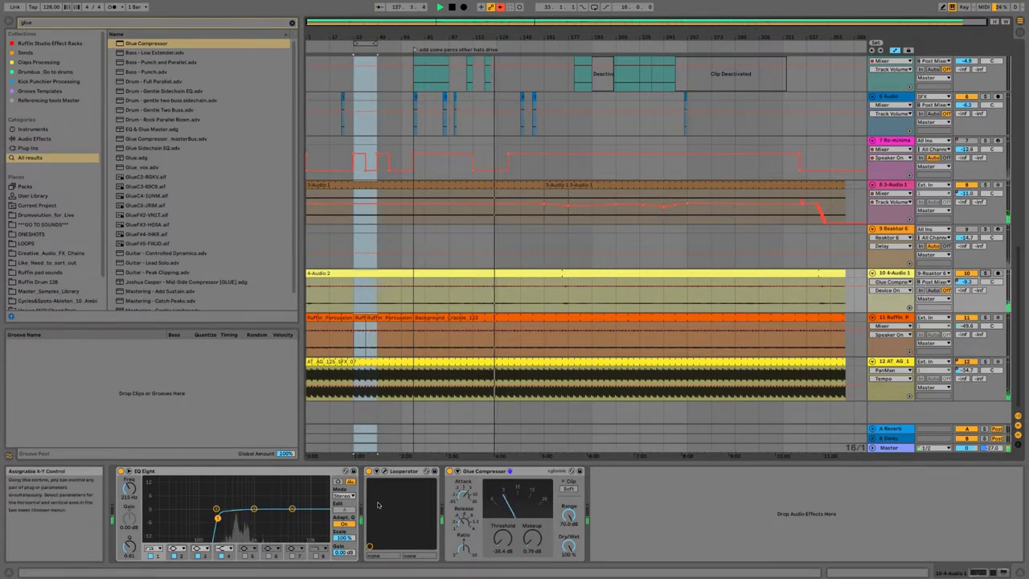
{"action": "left_click", "coordinate": [451, 471]}
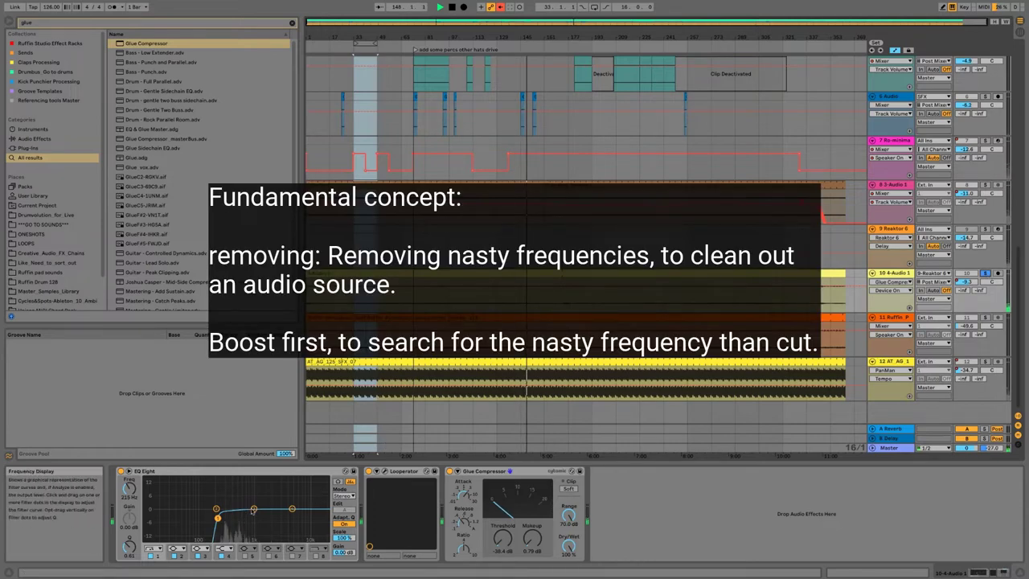
- Cut EQ Eight's third band by 3.60 dB at about 516 Hz, and toggle the band off and on to compare
{"action": "mouse_move", "coordinate": [254, 509]}
{"action": "left_mouse_down"}
{"action": "mouse_move", "coordinate": [241, 483]}
{"action": "mouse_move", "coordinate": [234, 524]}
{"action": "mouse_move", "coordinate": [239, 511]}
{"action": "left_mouse_up"}
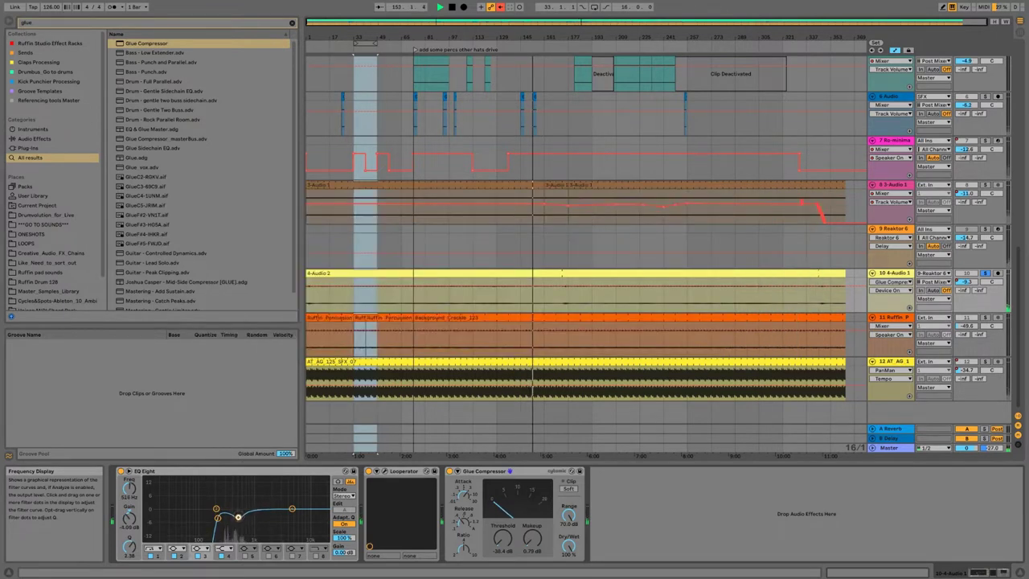
{"action": "left_click", "coordinate": [196, 555]}
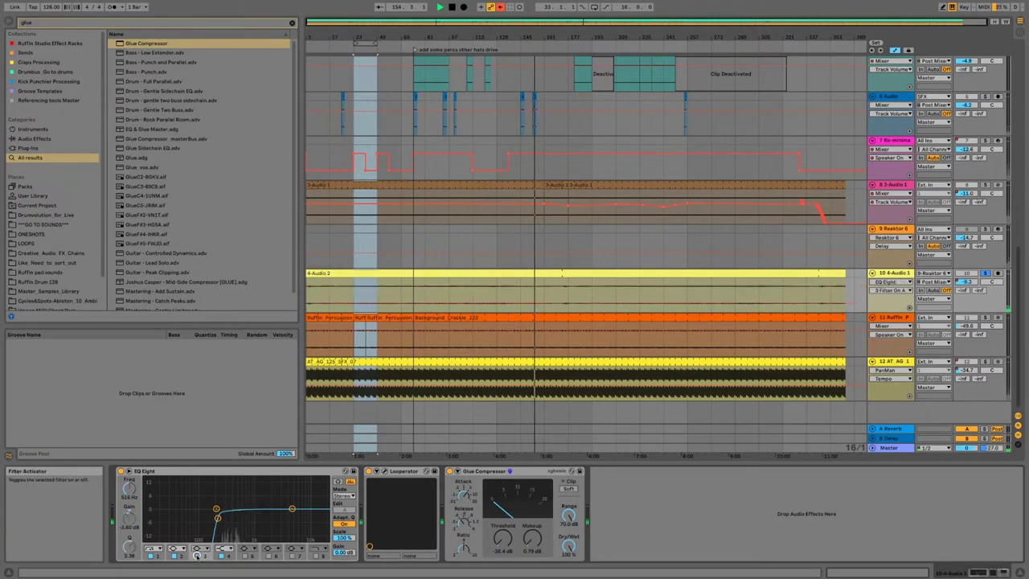
{"action": "left_click", "coordinate": [197, 556]}
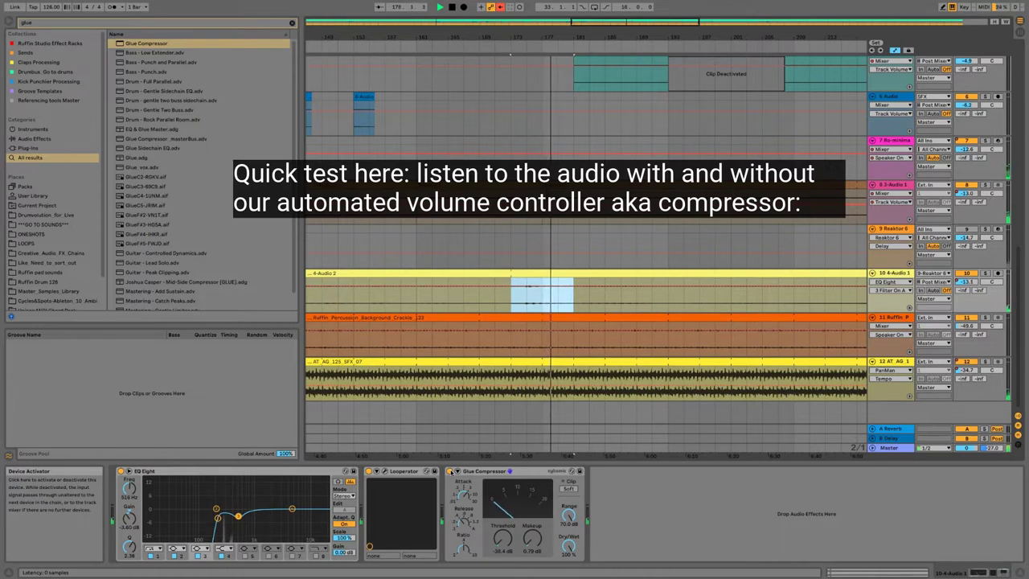
- Replay the selected section of the 4-Audio clip with the Glue Compressor bypassed and switch the compressor back on to compare
{"action": "left_click", "coordinate": [449, 470]}
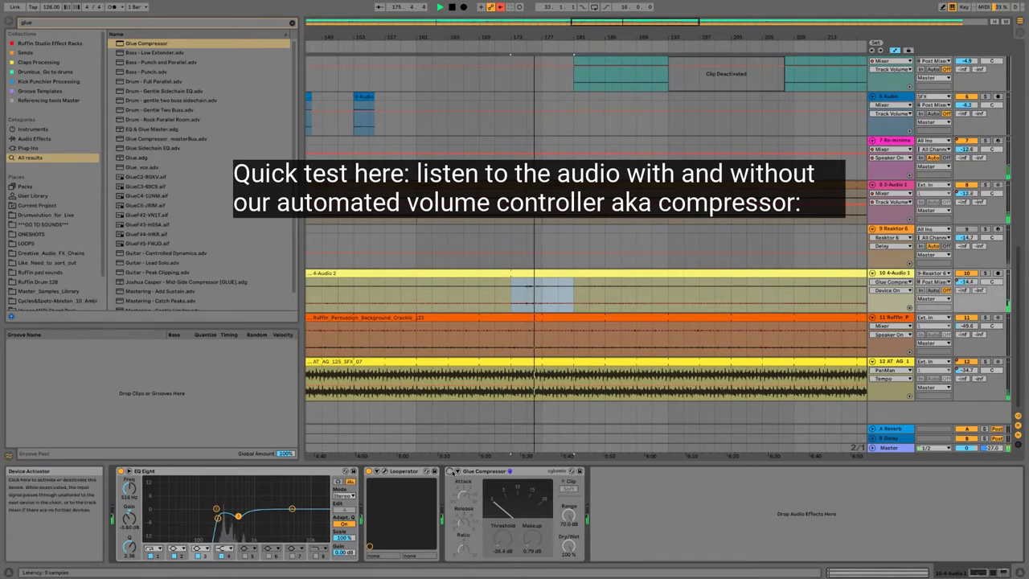
{"action": "key", "text": "space"}
{"action": "key", "text": "space"}
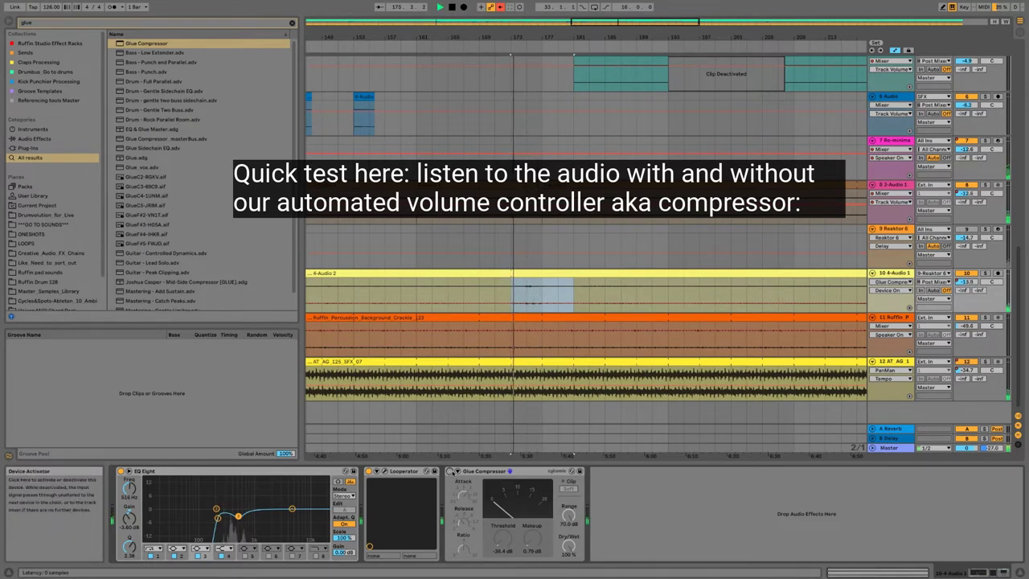
{"action": "left_click", "coordinate": [451, 471]}
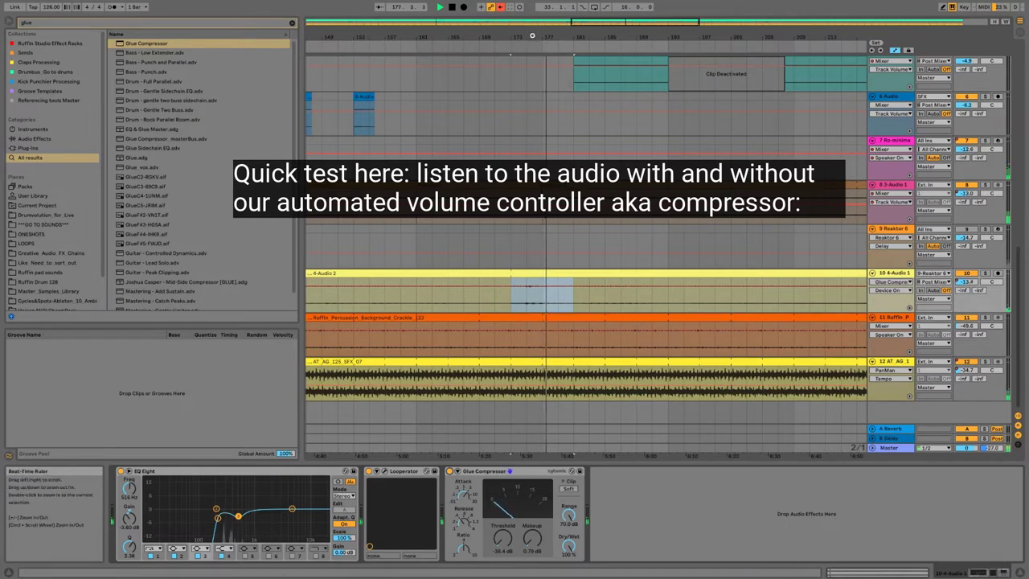
{"action": "left_click_drag", "start_coordinate": [532, 35], "coordinate": [532, 28]}
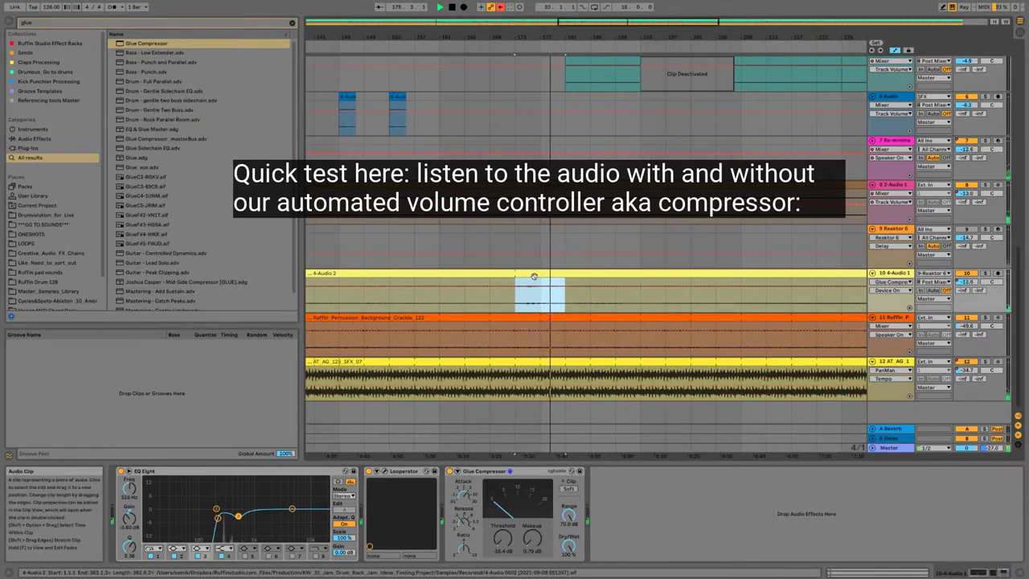
{"action": "left_click_drag", "start_coordinate": [512, 37], "coordinate": [513, 30]}
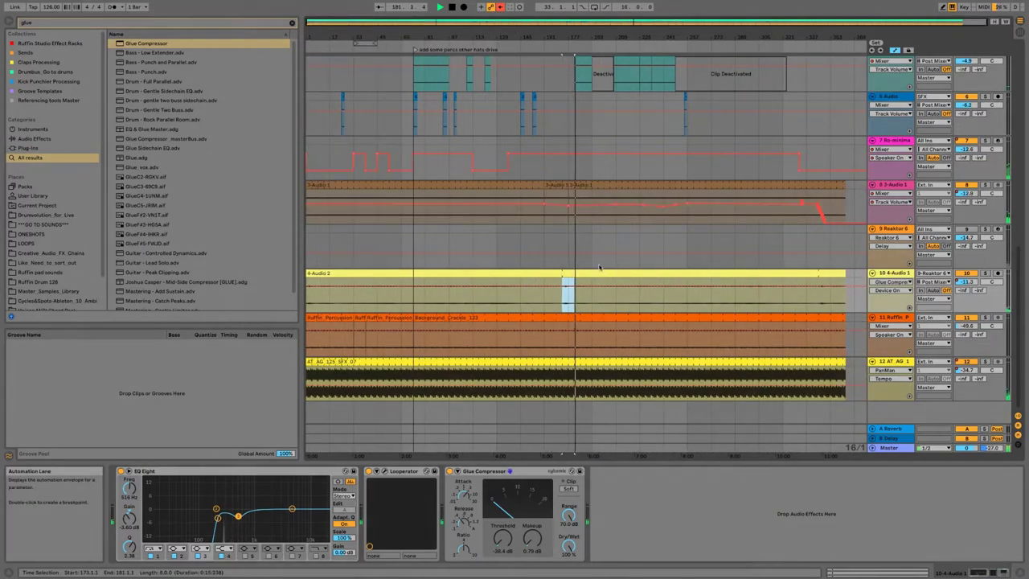
{"action": "scroll", "coordinate": [599, 267], "scroll_direction": "up", "scroll_amount": 5}
{"action": "scroll", "coordinate": [599, 267], "scroll_direction": "down", "scroll_amount": 4}
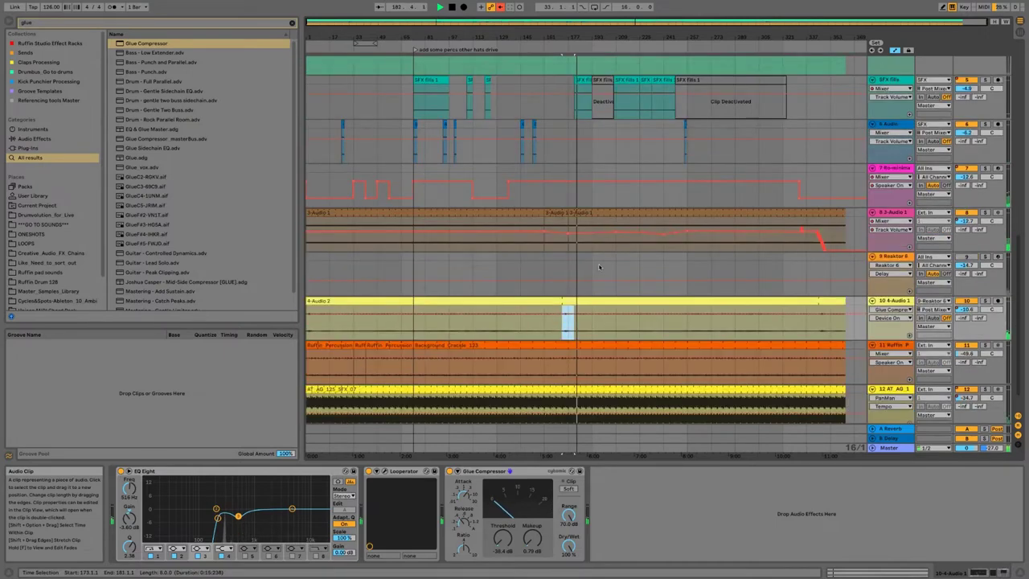
- Lower the Lustrous Plates high cut to 5.44 kHz on the 4-Audio track, and compare the track with the reverb bypassed and active
{"action": "scroll", "coordinate": [599, 267], "scroll_direction": "down", "scroll_amount": 1}
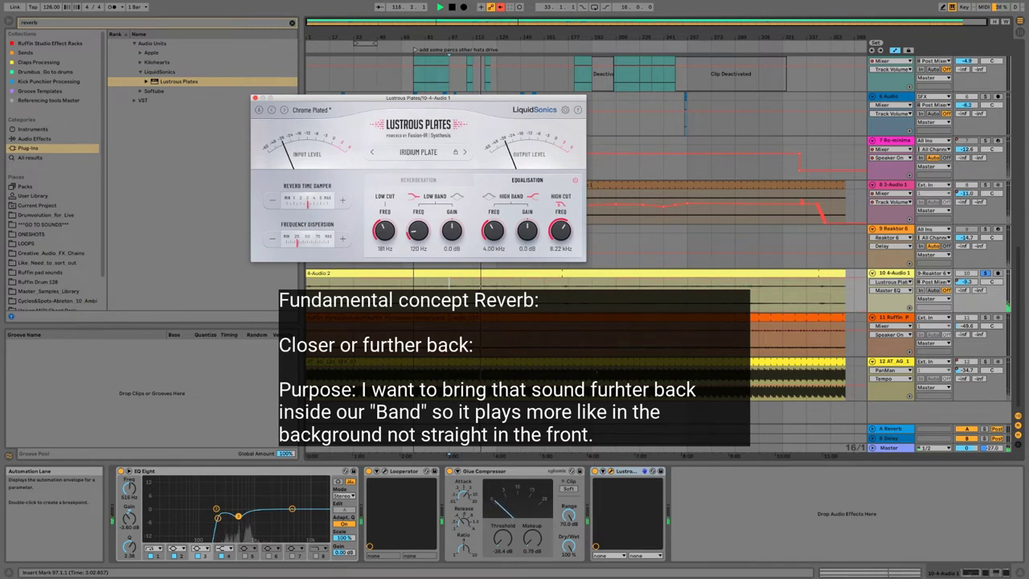
{"action": "left_click", "coordinate": [595, 471]}
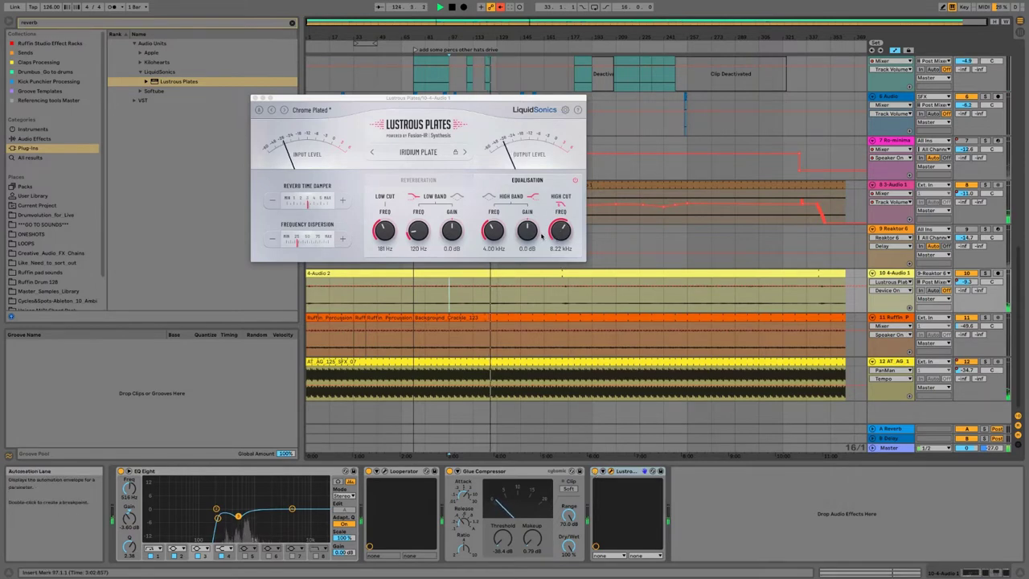
{"action": "left_click_drag", "start_coordinate": [560, 230], "coordinate": [560, 245]}
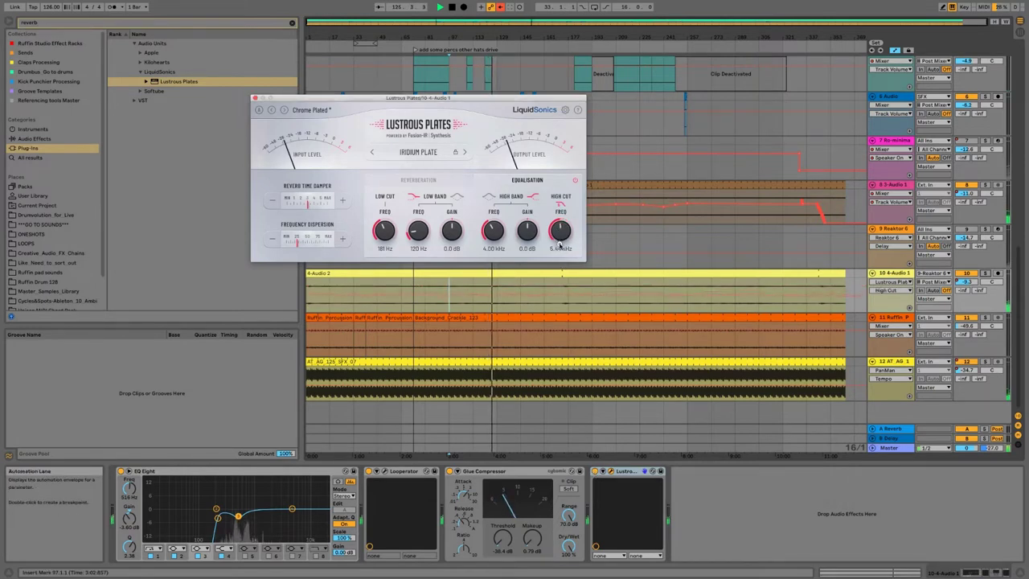
{"action": "left_click", "coordinate": [890, 275]}
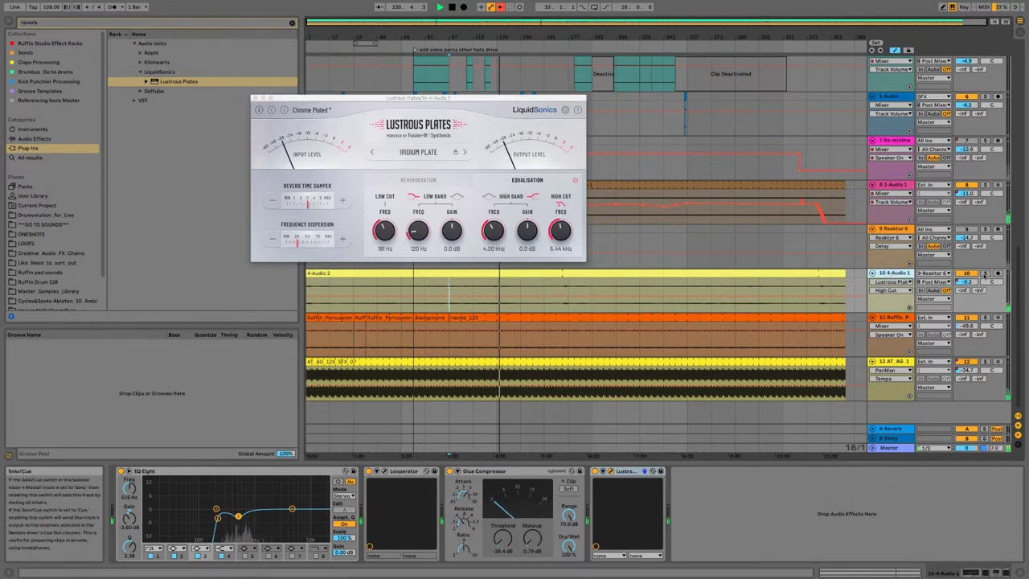
{"action": "left_click", "coordinate": [595, 472]}
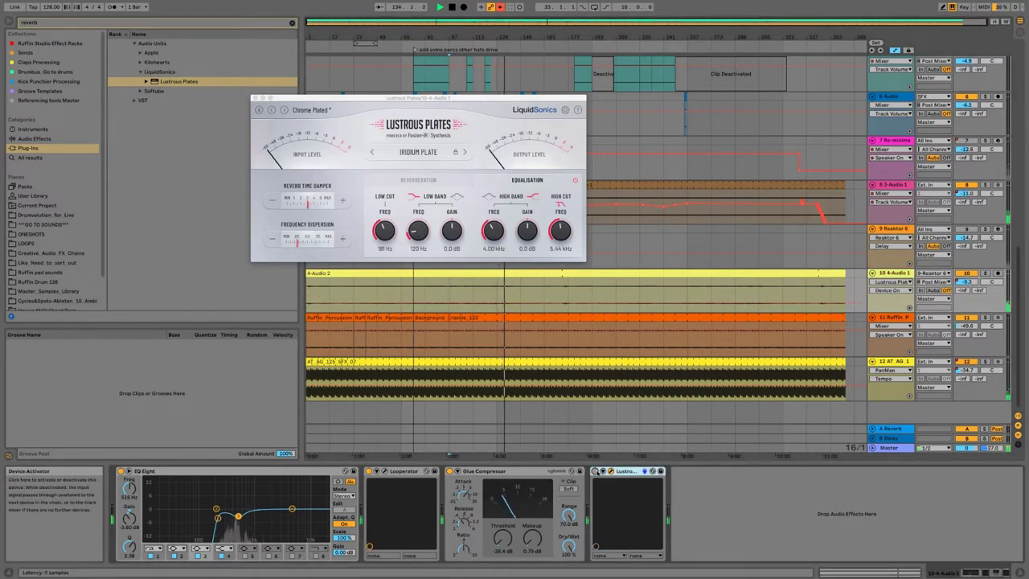
{"action": "left_click", "coordinate": [595, 471]}
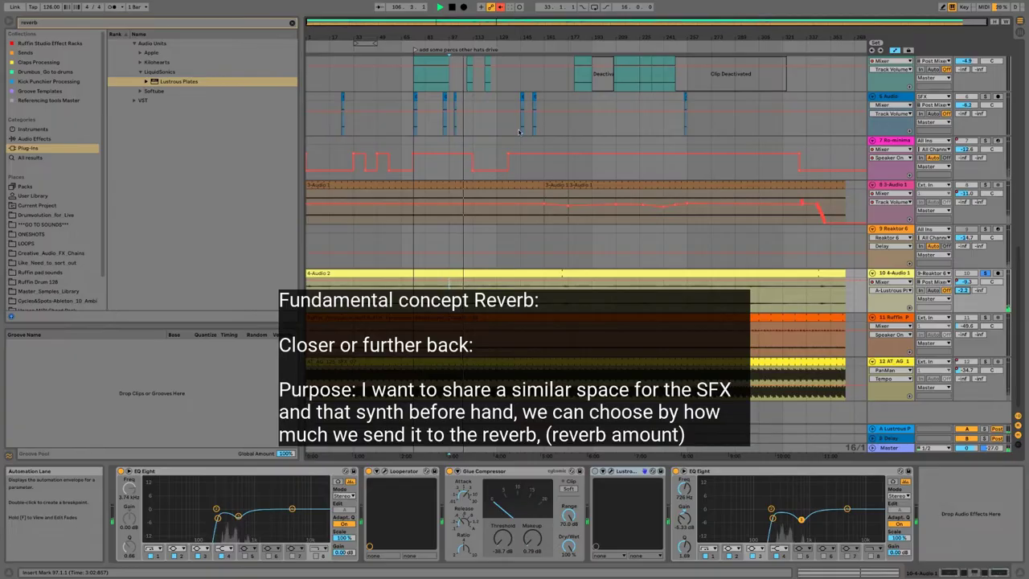
- Play the 6-Audio effects clip from about bar 145 and set the track's send to the Lustrous Plates return to -14.7 dB
{"action": "left_click", "coordinate": [520, 127]}
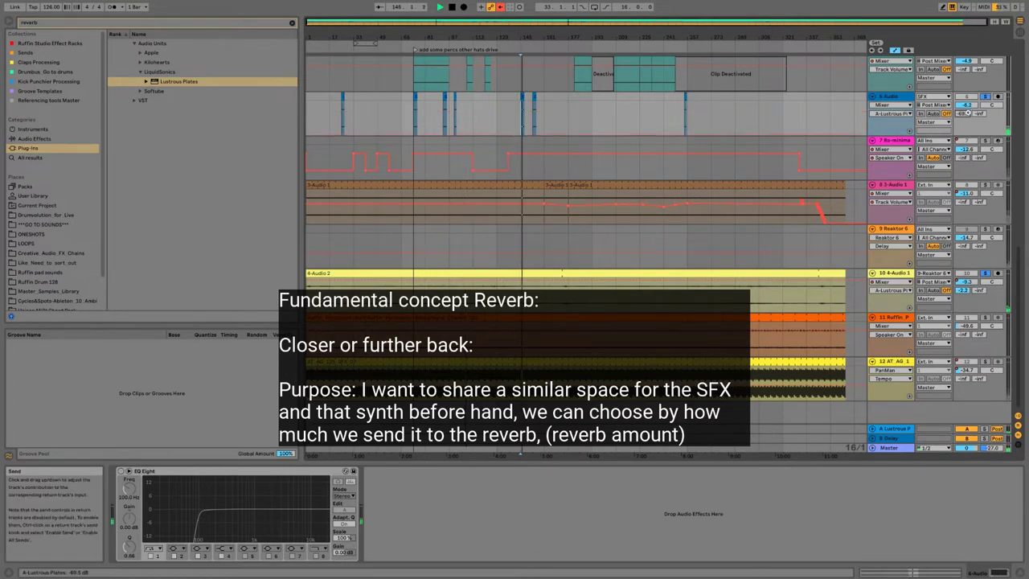
{"action": "left_click_drag", "start_coordinate": [968, 113], "coordinate": [969, 113]}
{"action": "left_click_drag", "start_coordinate": [968, 113], "coordinate": [967, 113]}
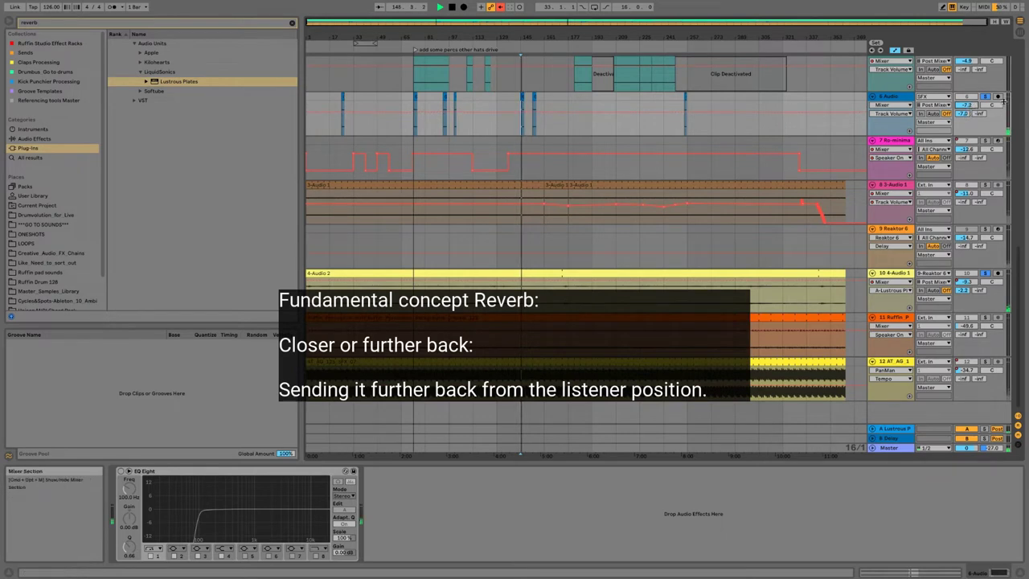
{"action": "left_click", "coordinate": [963, 114]}
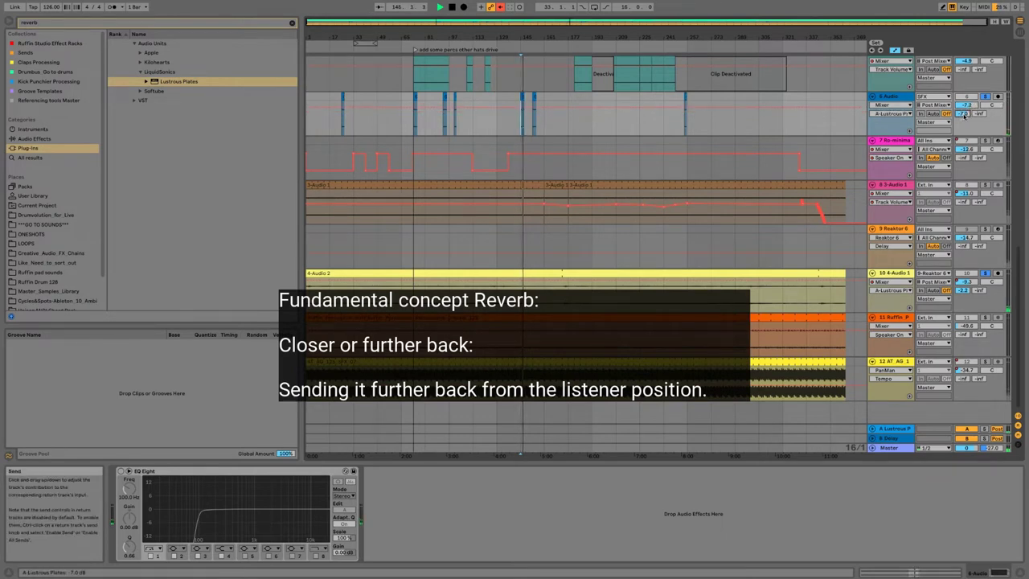
{"action": "left_click_drag", "start_coordinate": [964, 115], "coordinate": [962, 114]}
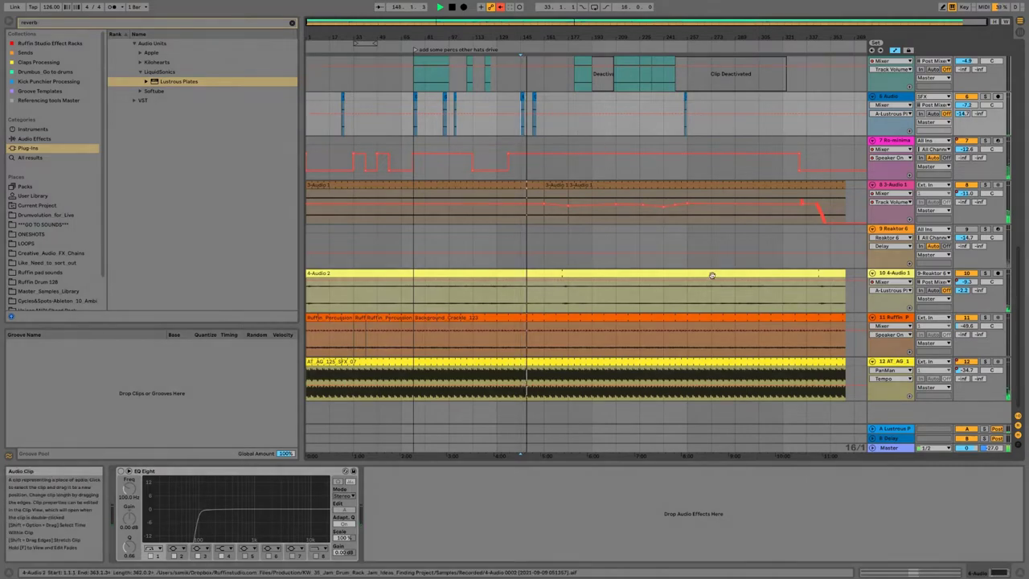
- Solo the Ruffin Percussion track and set its send to the Lustrous Plates return to -17.8 dB
{"action": "scroll", "coordinate": [711, 276], "scroll_direction": "up", "scroll_amount": 4}
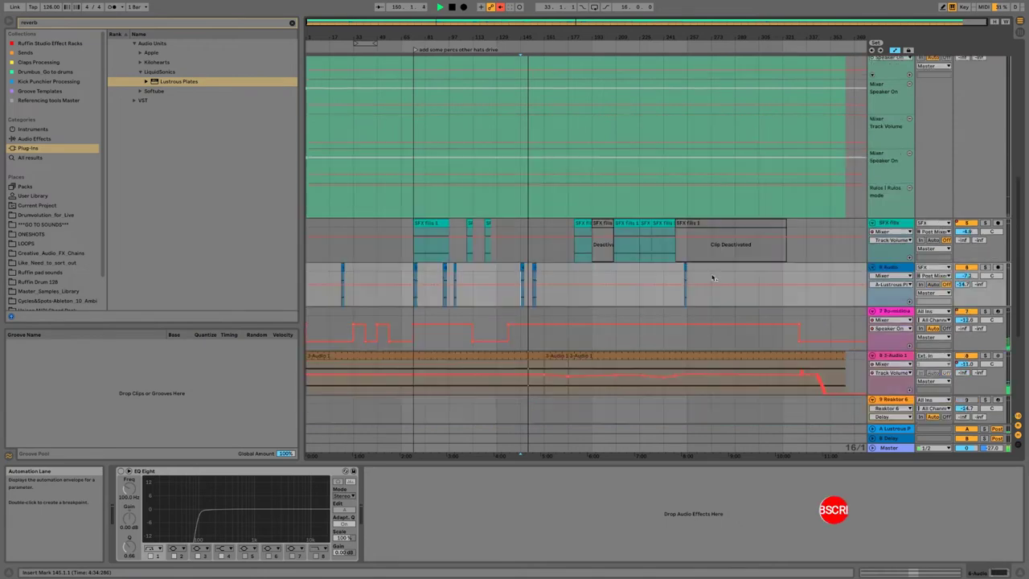
{"action": "scroll", "coordinate": [711, 275], "scroll_direction": "up", "scroll_amount": 4}
{"action": "scroll", "coordinate": [711, 275], "scroll_direction": "down", "scroll_amount": 8}
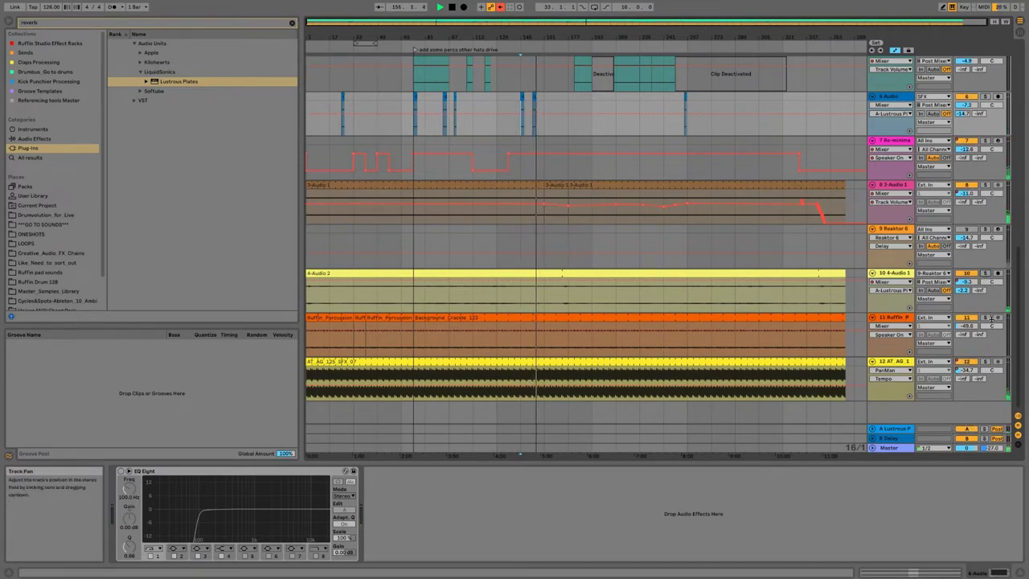
{"action": "left_click", "coordinate": [985, 319]}
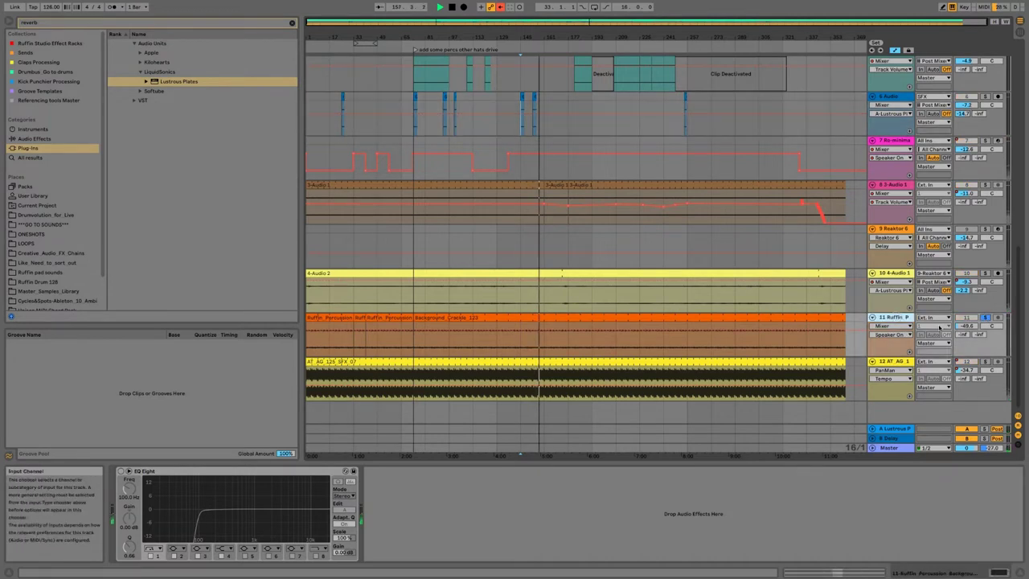
{"action": "left_click", "coordinate": [963, 334]}
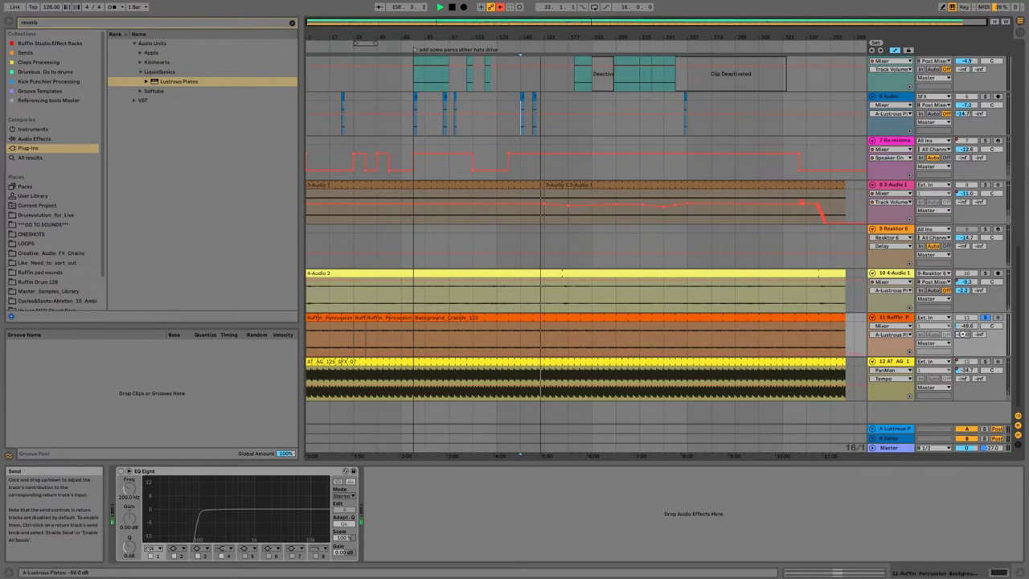
{"action": "left_click_drag", "start_coordinate": [962, 333], "coordinate": [962, 334]}
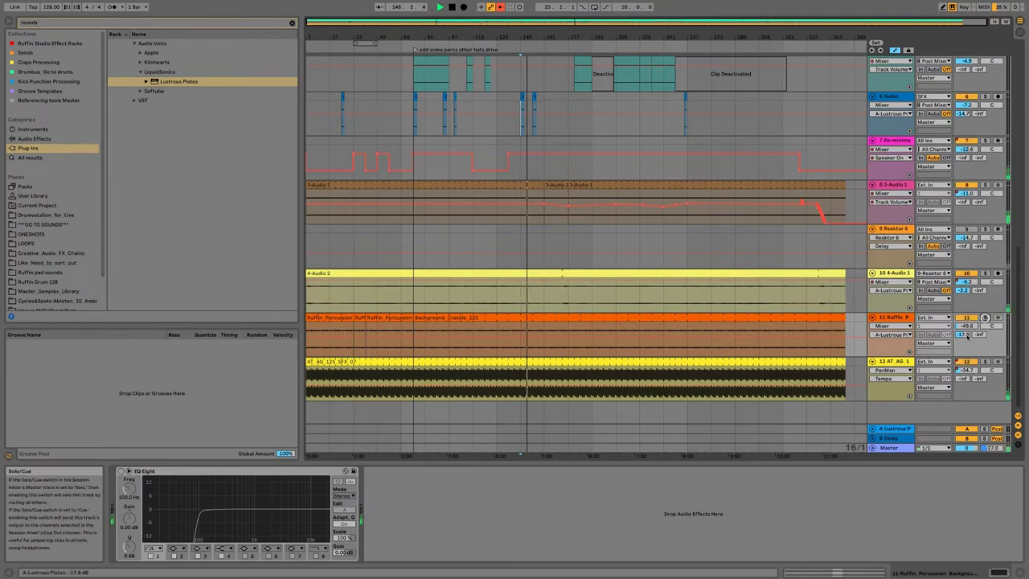
- Set the SFX fills track's Lustrous Plates send to -26.0 dB while soloed, and replay its first clip in the full mix
{"action": "scroll", "coordinate": [972, 328], "scroll_direction": "up", "scroll_amount": 8}
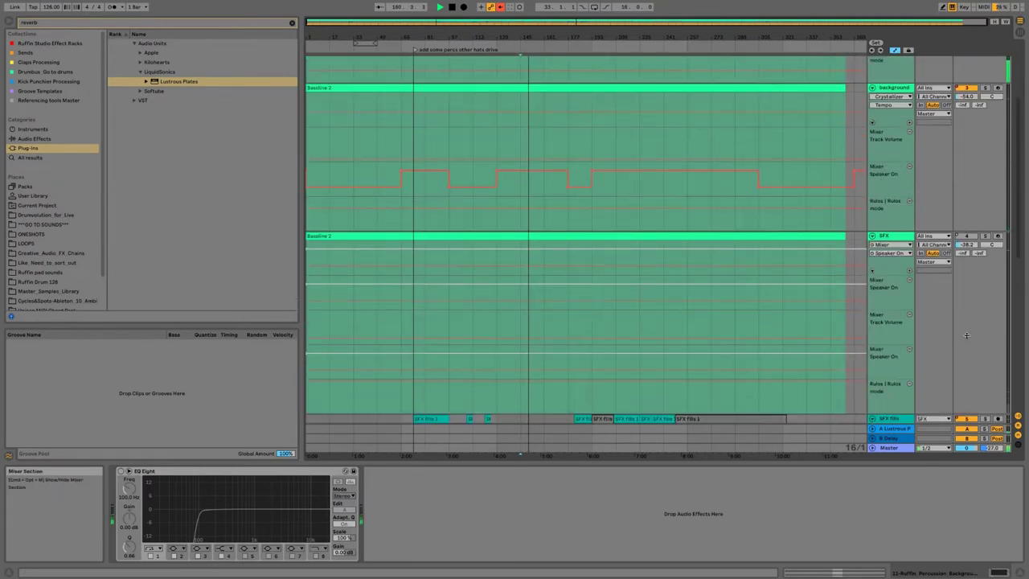
{"action": "scroll", "coordinate": [966, 335], "scroll_direction": "down", "scroll_amount": 3}
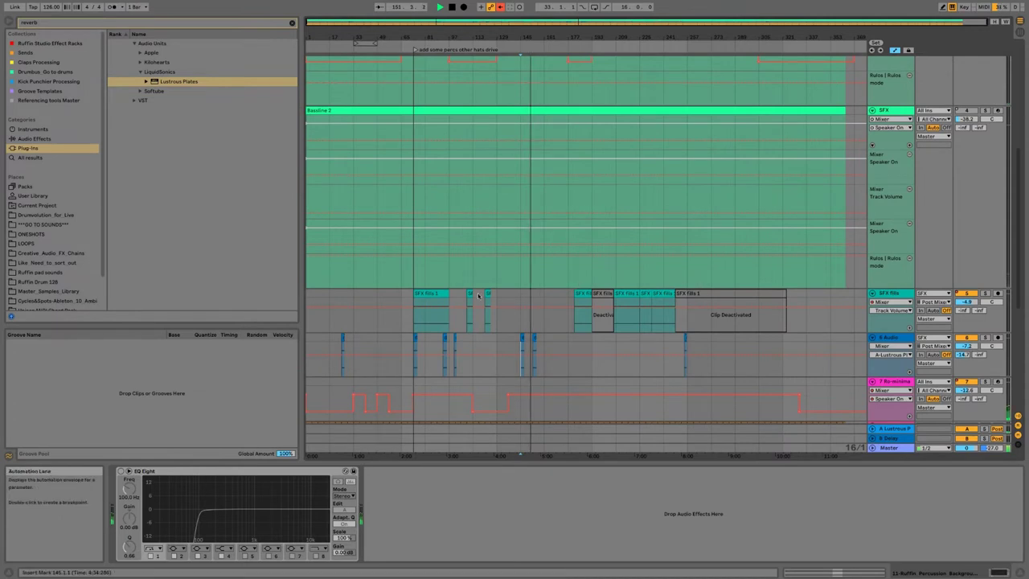
{"action": "left_click", "coordinate": [437, 294]}
{"action": "key", "text": "space"}
{"action": "key", "text": "space"}
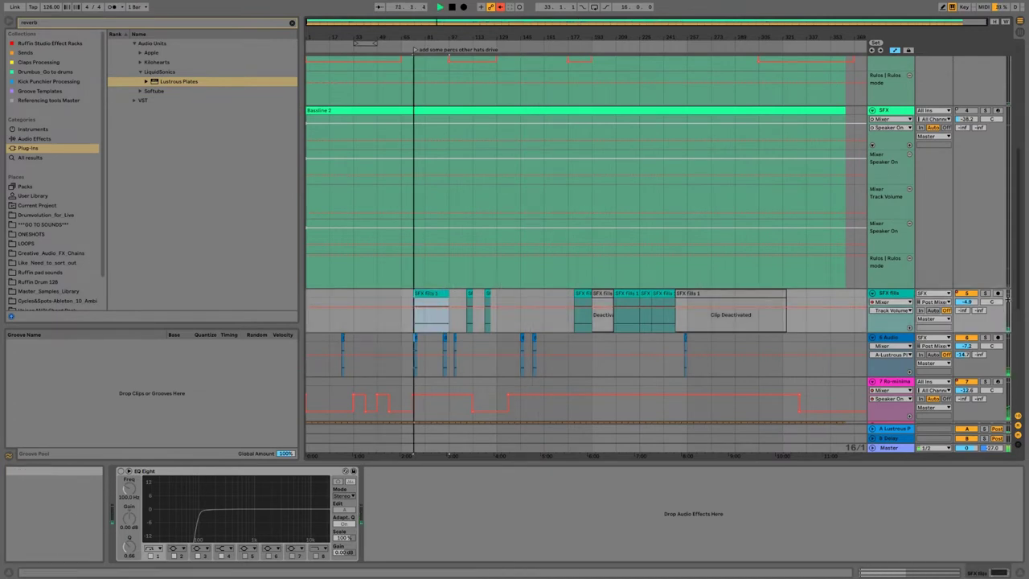
{"action": "left_click", "coordinate": [986, 294]}
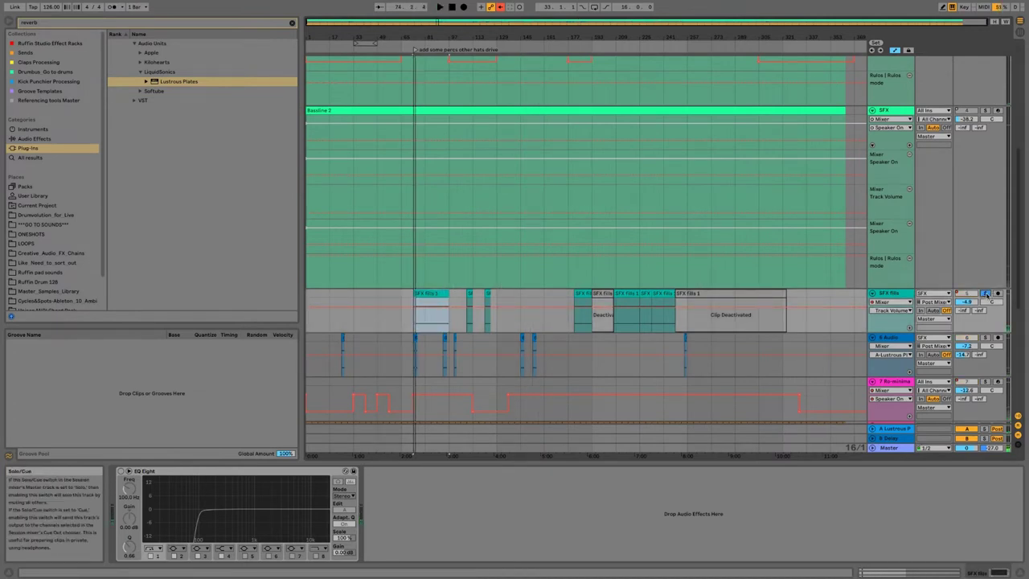
{"action": "key", "text": "space"}
{"action": "left_click_drag", "start_coordinate": [968, 311], "coordinate": [968, 308]}
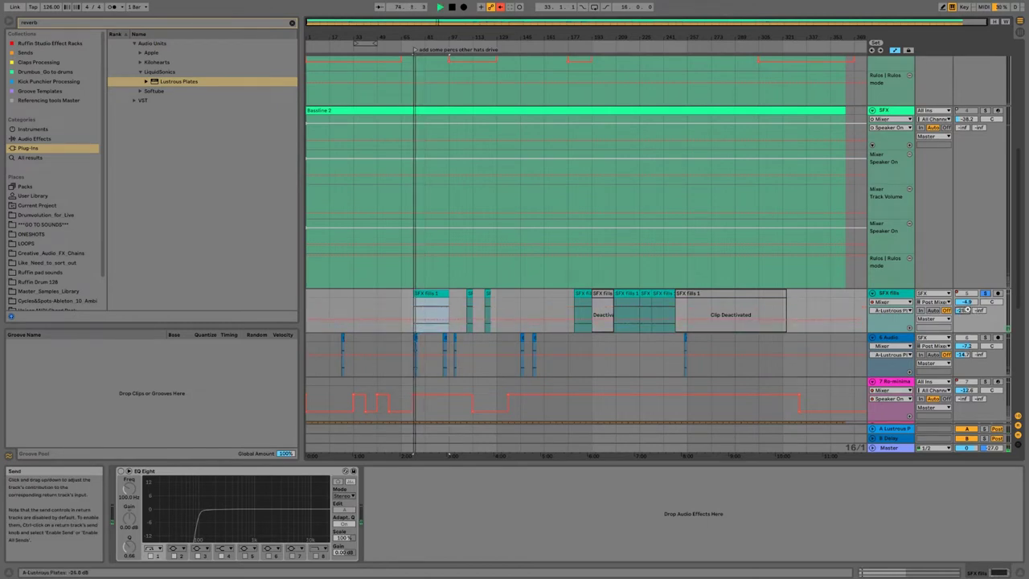
{"action": "left_click", "coordinate": [985, 294]}
{"action": "key", "text": "space"}
{"action": "key", "text": "space"}
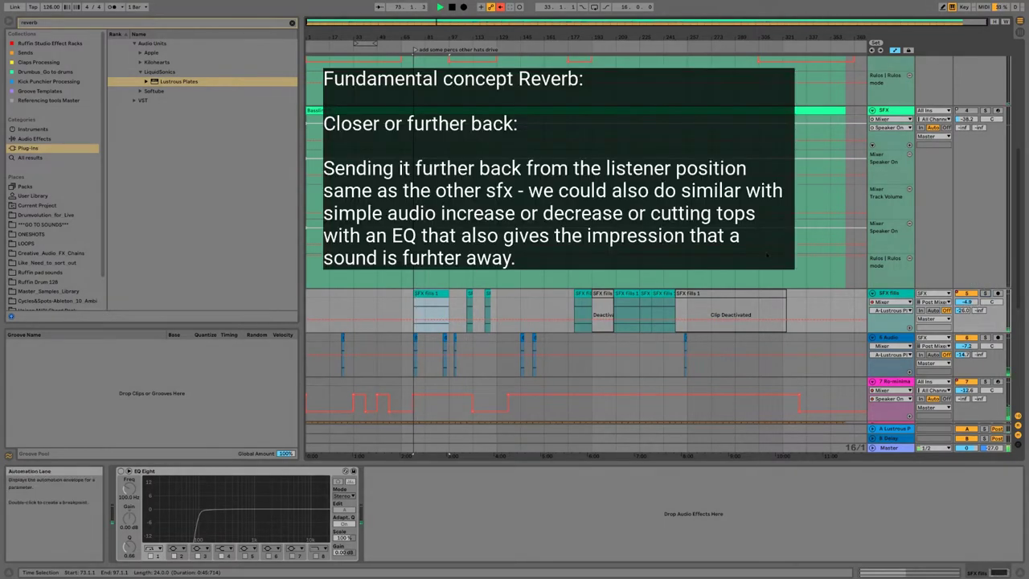
- Mute and reactivate the Lustrous Plates return track to compare the mix without and with the shared reverb
{"action": "scroll", "coordinate": [514, 339], "scroll_direction": "up", "scroll_amount": 6}
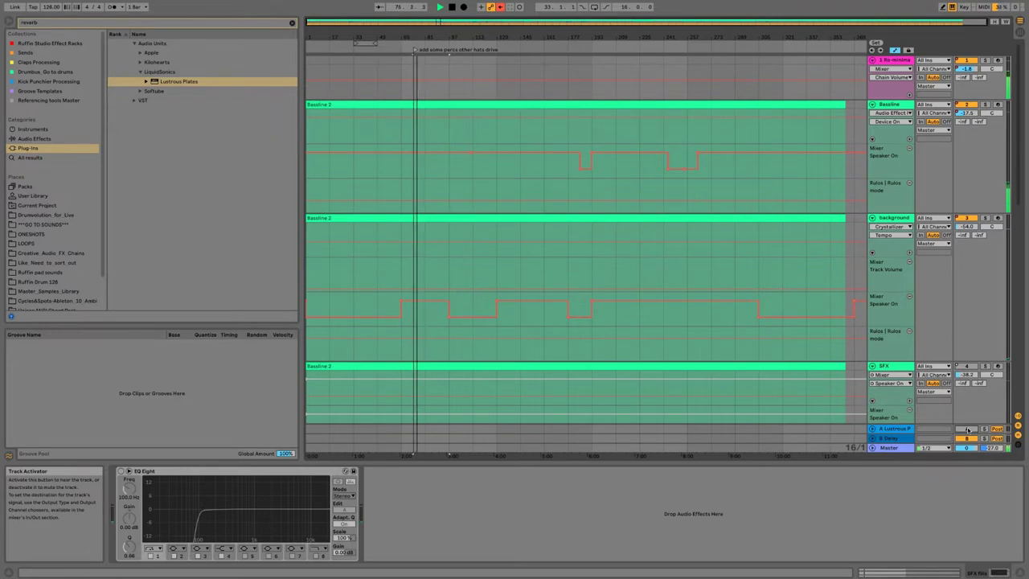
{"action": "left_click", "coordinate": [967, 428]}
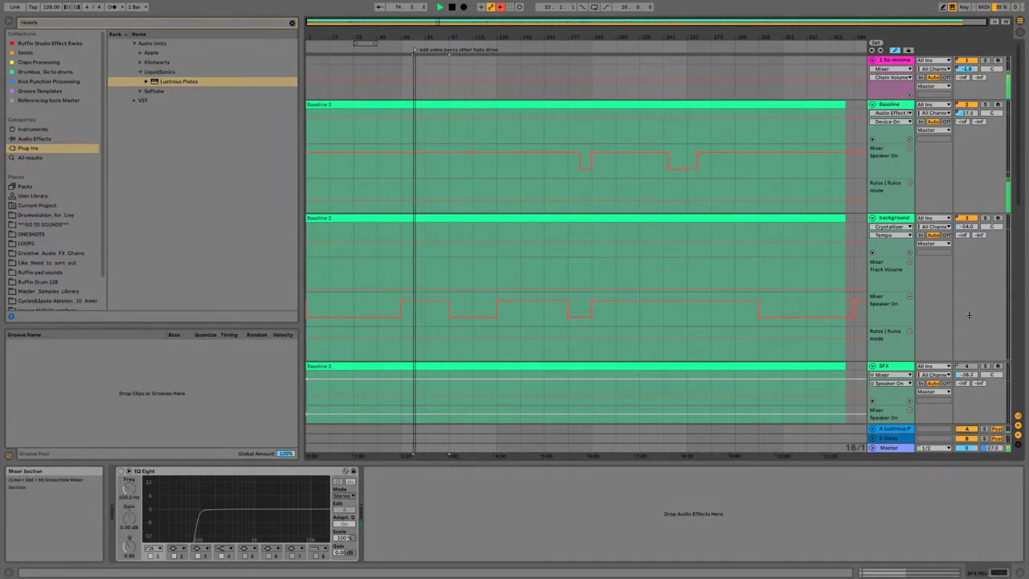
{"action": "scroll", "coordinate": [969, 315], "scroll_direction": "down", "scroll_amount": 10}
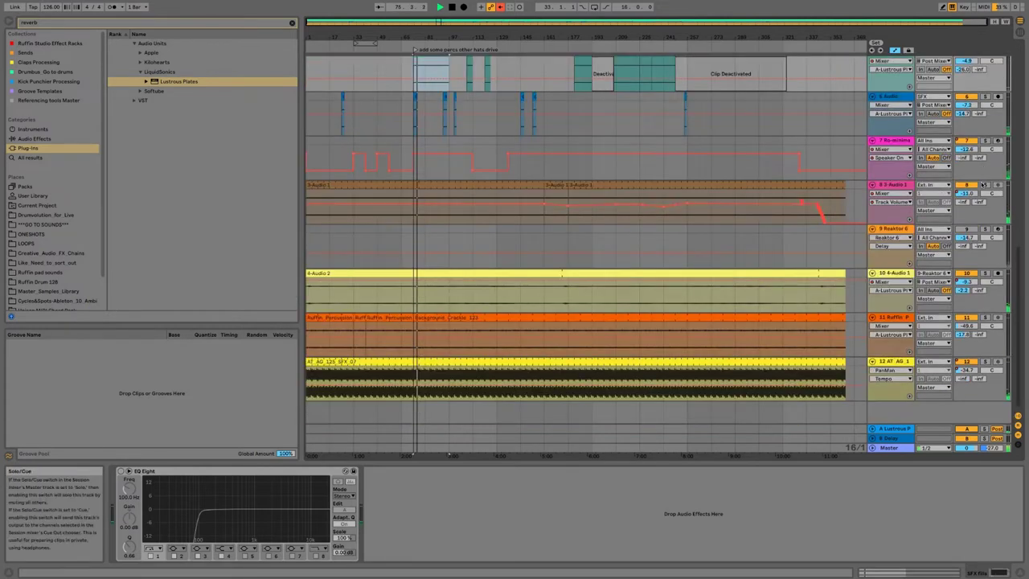
{"action": "left_click", "coordinate": [800, 195]}
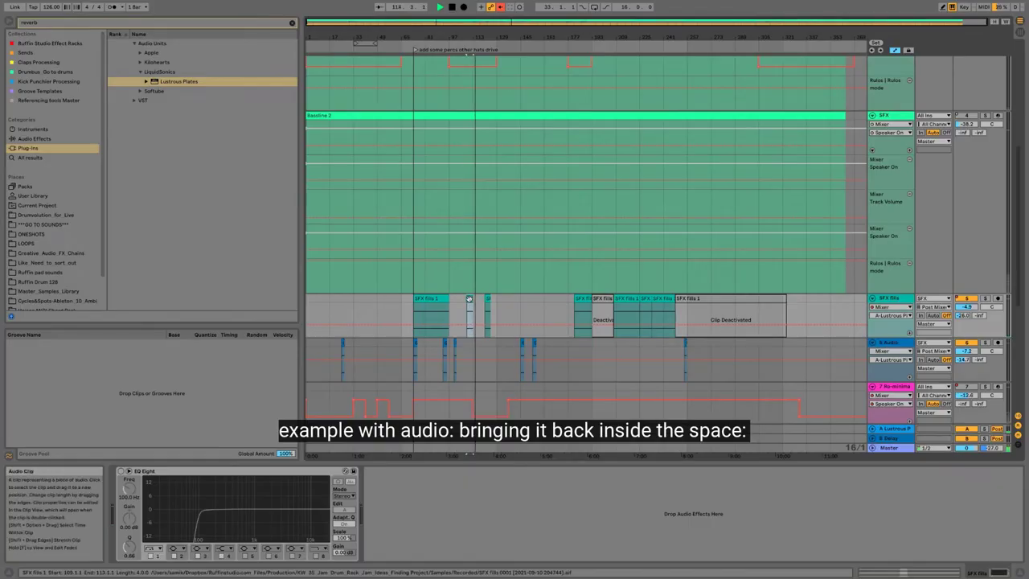
- Lower the gain of the second SFX fills clip to -3.10 dB, replaying the clip to judge its level
{"action": "double_click", "coordinate": [470, 299]}
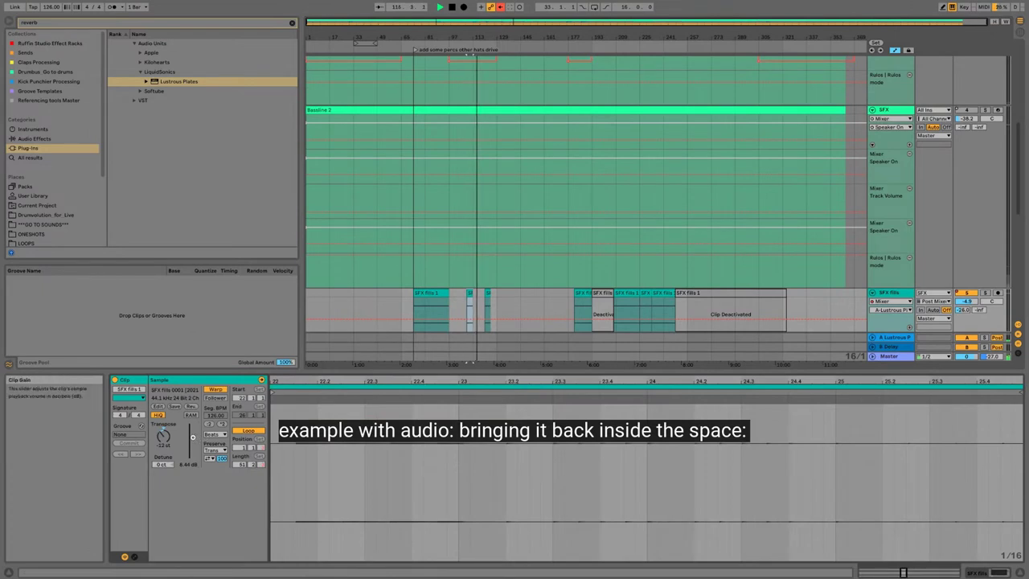
{"action": "left_click_drag", "start_coordinate": [182, 437], "coordinate": [182, 440]}
{"action": "key", "text": "space"}
{"action": "key", "text": "space"}
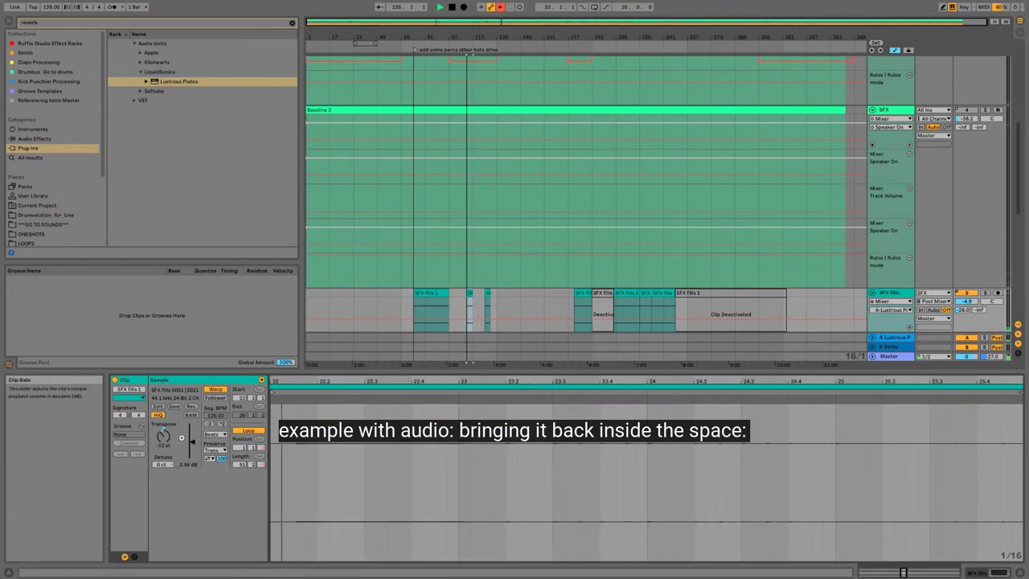
{"action": "left_click_drag", "start_coordinate": [181, 438], "coordinate": [181, 439]}
{"action": "key", "text": "space"}
{"action": "key", "text": "space"}
{"action": "key", "text": "space"}
{"action": "key", "text": "space"}
{"action": "key", "text": "space"}
{"action": "key", "text": "space"}
{"action": "key", "text": "space"}
{"action": "key", "text": "space"}
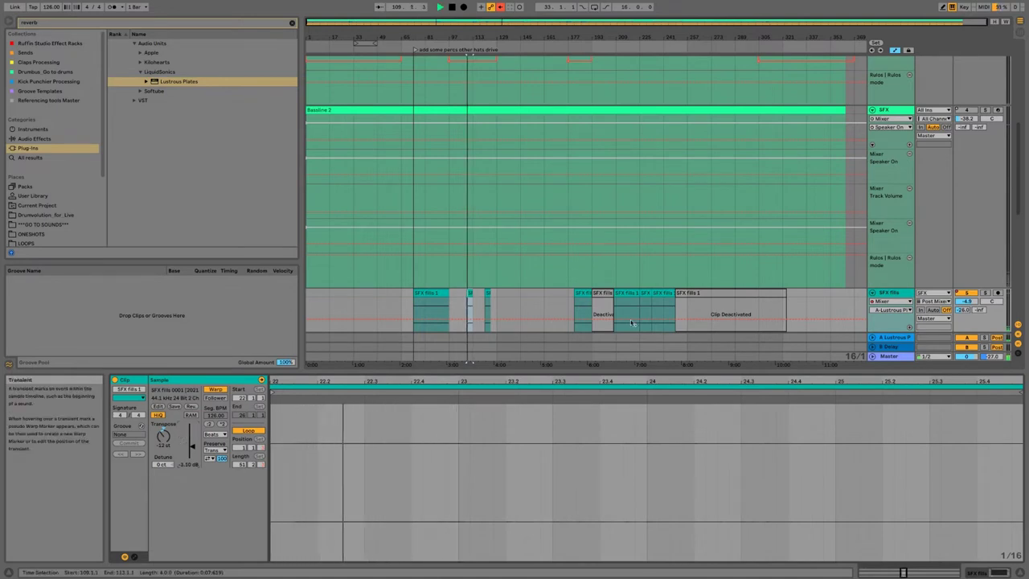
- Replay the second SFX fills clip with its track soloed and within the full mix
{"action": "left_click", "coordinate": [985, 293]}
{"action": "key", "text": "space"}
{"action": "key", "text": "space"}
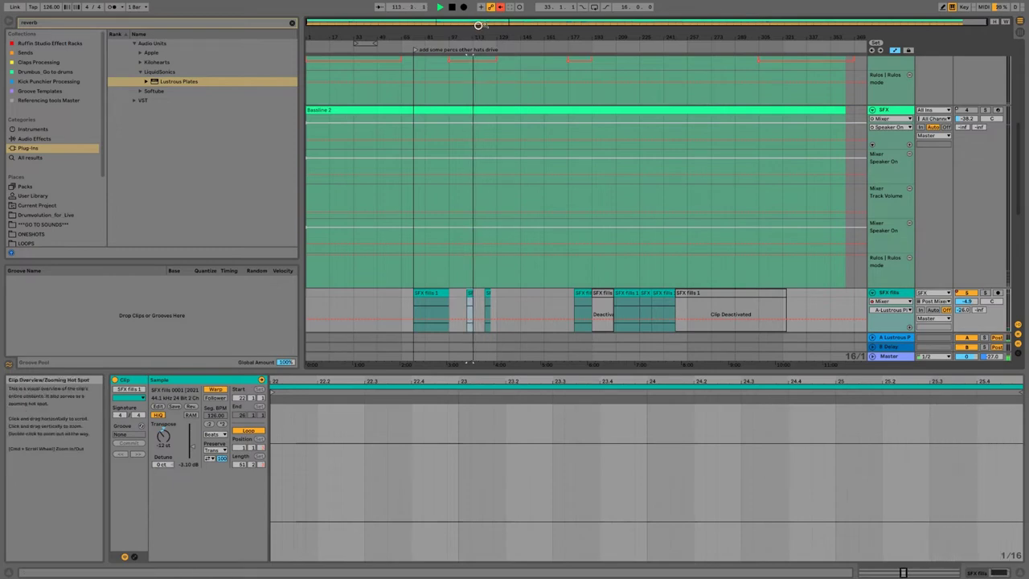
{"action": "scroll", "coordinate": [535, 233], "scroll_direction": "down", "scroll_amount": 1}
{"action": "scroll", "coordinate": [536, 233], "scroll_direction": "down", "scroll_amount": 5}
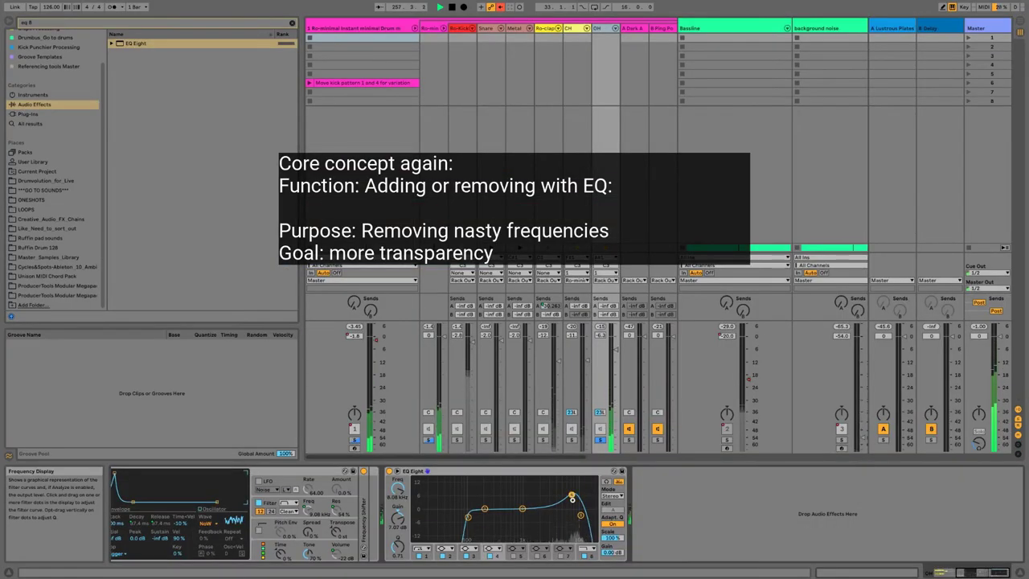
- Turn the OH chain's high EQ Eight boost into a cut at about 10.7 kHz, unsolo the chain and toggle the band to compare
{"action": "left_click_drag", "start_coordinate": [572, 497], "coordinate": [578, 521]}
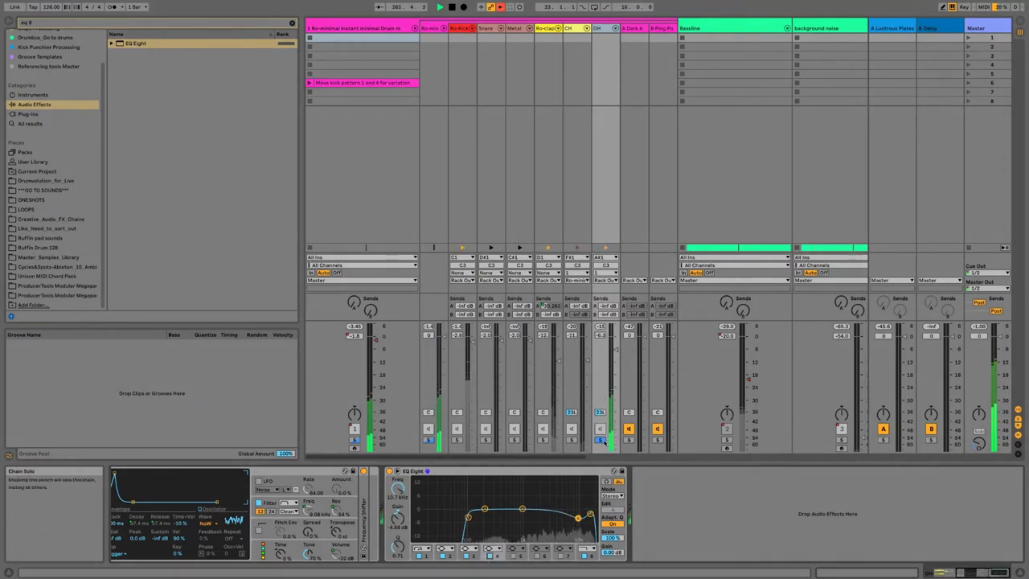
{"action": "left_click", "coordinate": [599, 440]}
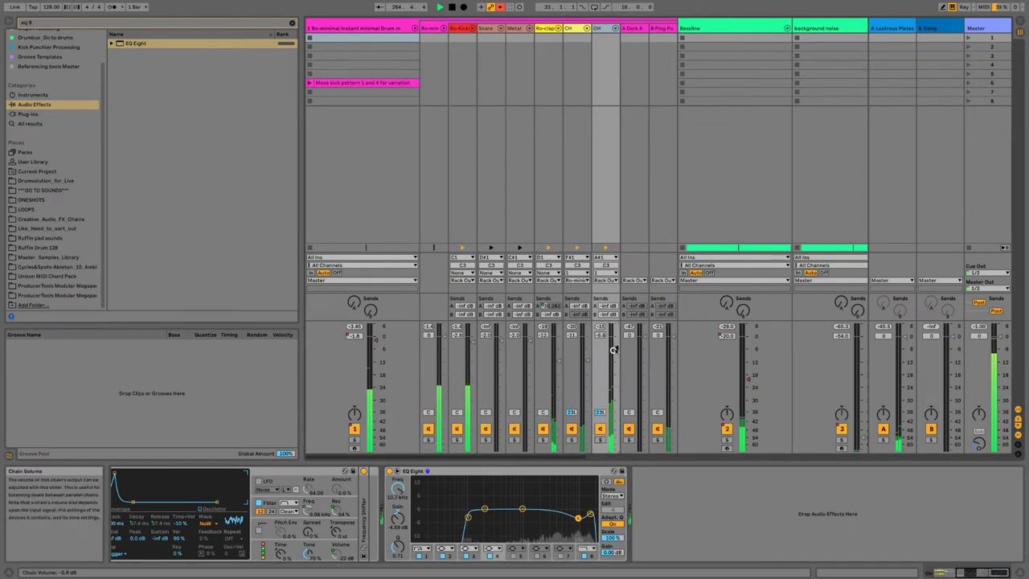
{"action": "left_click", "coordinate": [490, 554]}
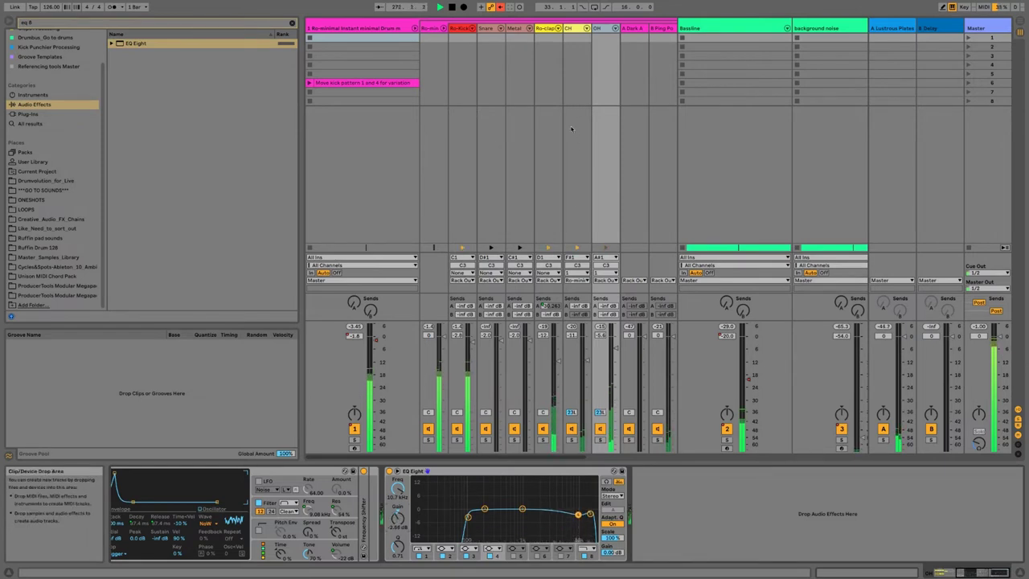
- Compare the kick chain's EQ Eight with and without its low dip, and boost that band by about 14.8 dB to sweep for the problem frequency
{"action": "left_click", "coordinate": [465, 32]}
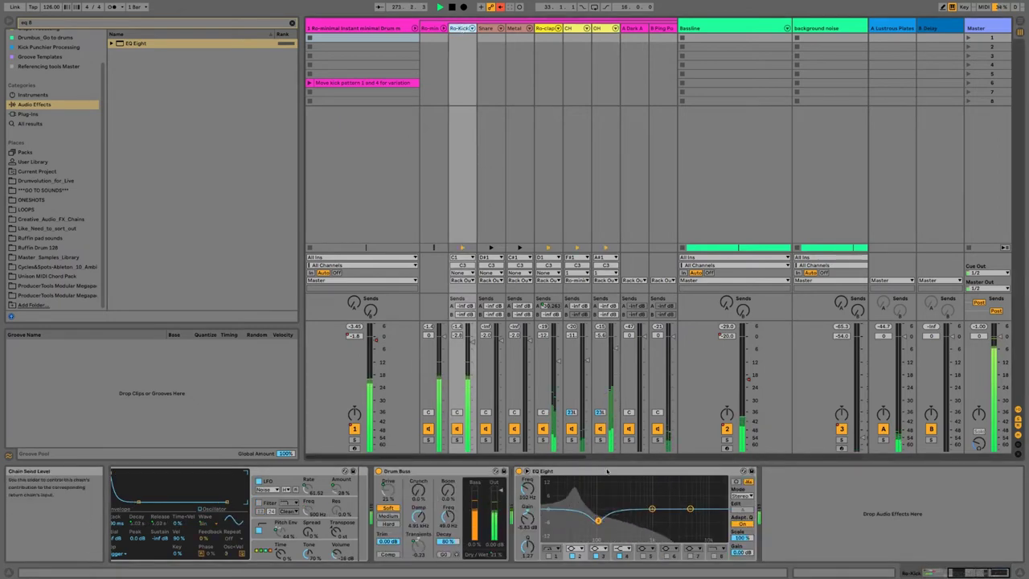
{"action": "left_click", "coordinate": [572, 555]}
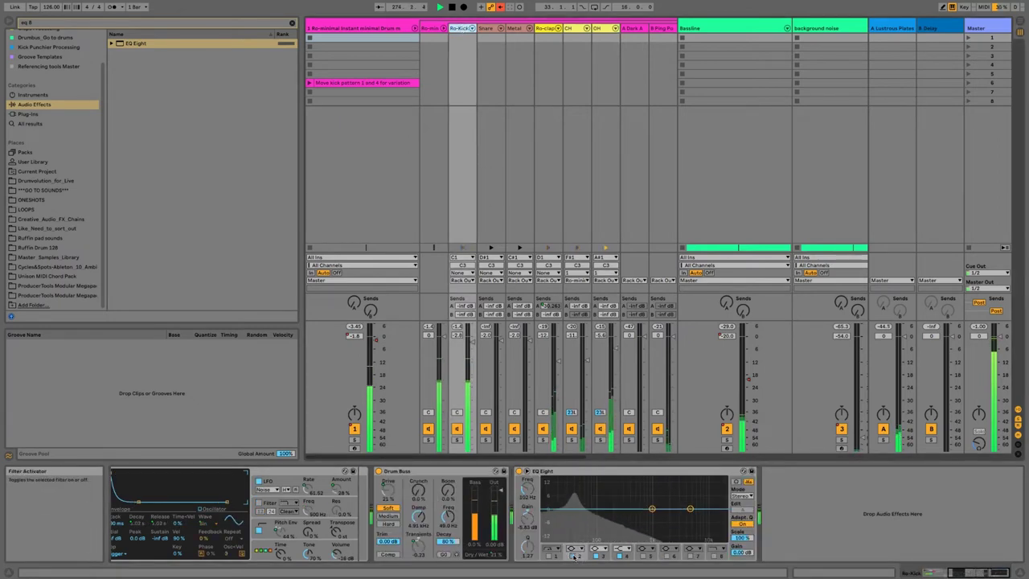
{"action": "left_click", "coordinate": [573, 557]}
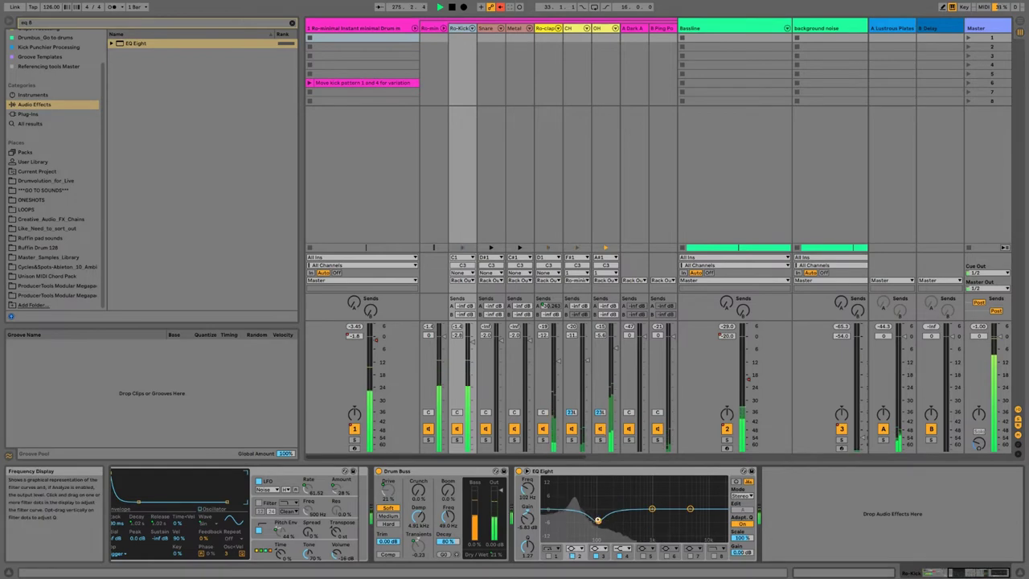
{"action": "left_click_drag", "start_coordinate": [597, 521], "coordinate": [597, 479]}
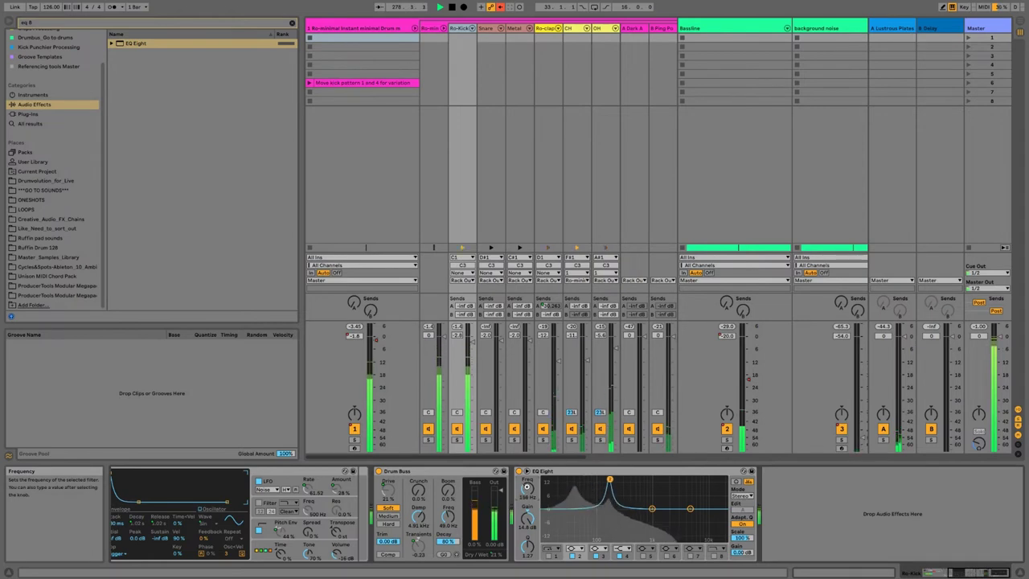
{"action": "left_click_drag", "start_coordinate": [527, 487], "coordinate": [527, 487]}
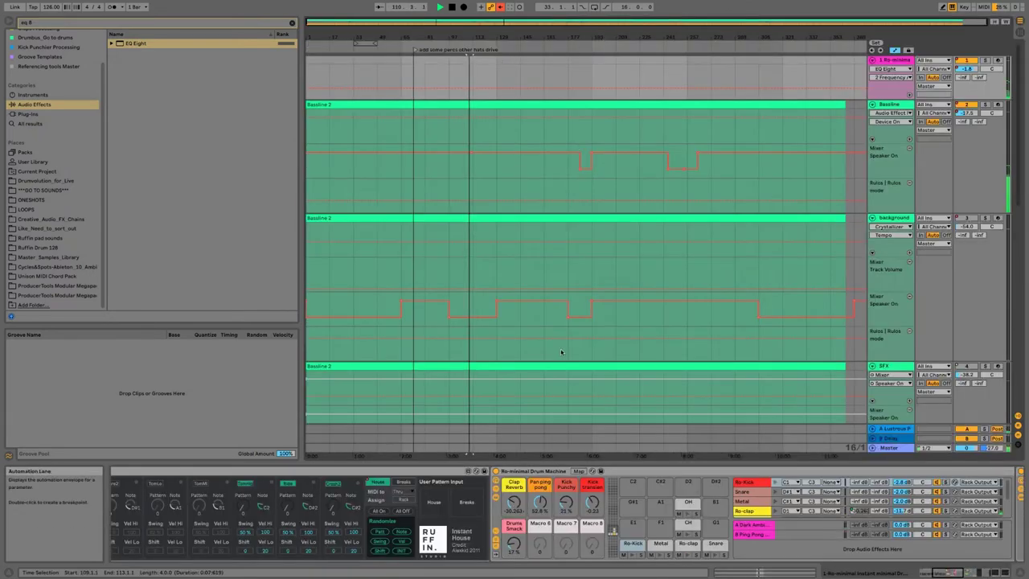
- Loop bars 145 to 161 of the arrangement, play from bar 145 and return to the session mixer
{"action": "left_click_drag", "start_coordinate": [522, 374], "coordinate": [542, 328]}
{"action": "left_click", "coordinate": [546, 365]}
{"action": "left_click", "coordinate": [521, 331]}
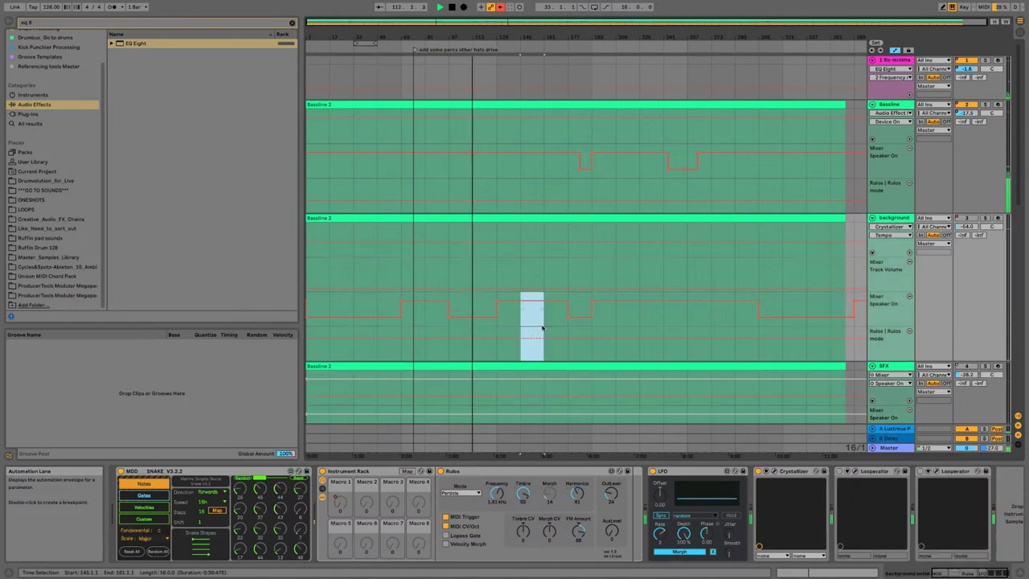
{"action": "key", "text": "Tab"}
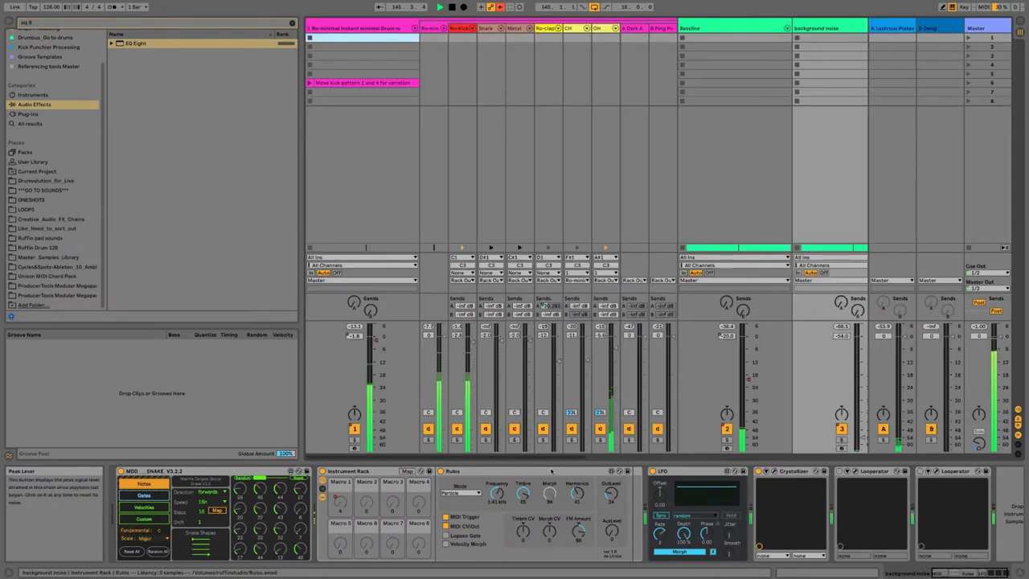
- Turn the kick chain's EQ Eight boost into a narrow cut of about 4.7 dB at 108 Hz
{"action": "left_click", "coordinate": [461, 29]}
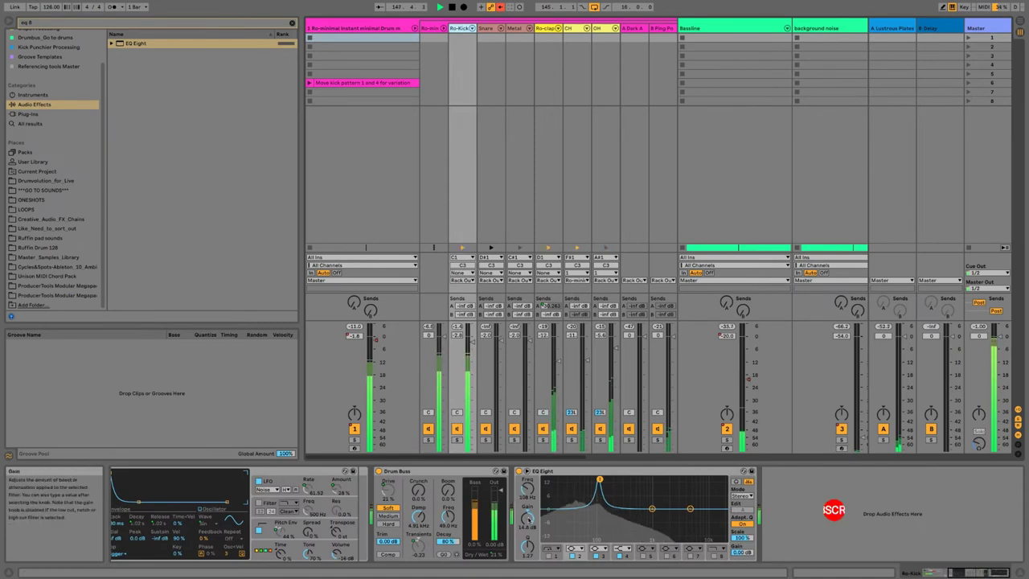
{"action": "left_click_drag", "start_coordinate": [528, 518], "coordinate": [528, 560]}
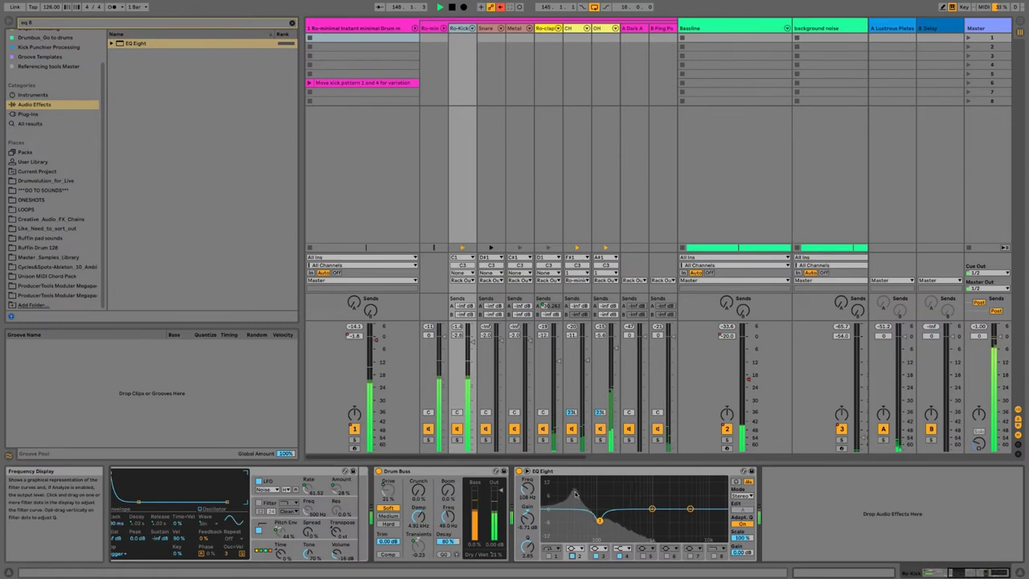
{"action": "left_click", "coordinate": [527, 471]}
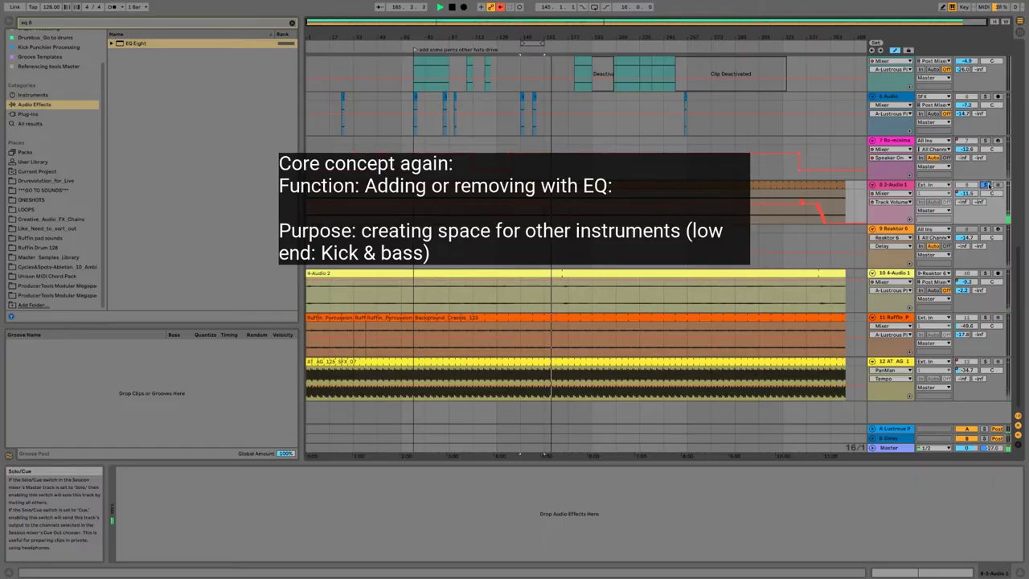
- Add EQ Eight to the soloed track 8 (3-Audio 1) and set a low cut at 62.5 Hz, toggling the band to compare
{"action": "left_click", "coordinate": [900, 187]}
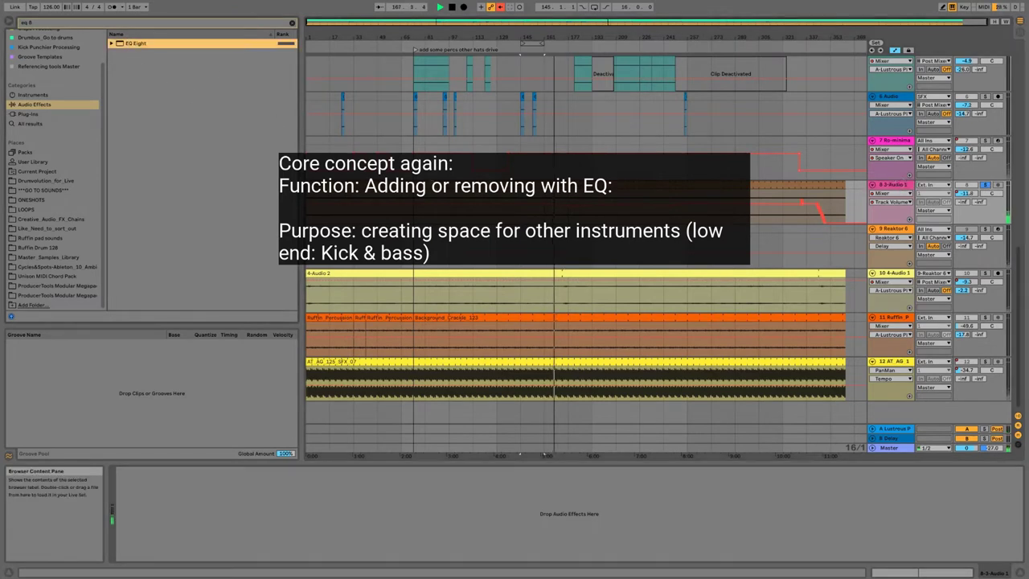
{"action": "double_click", "coordinate": [136, 44]}
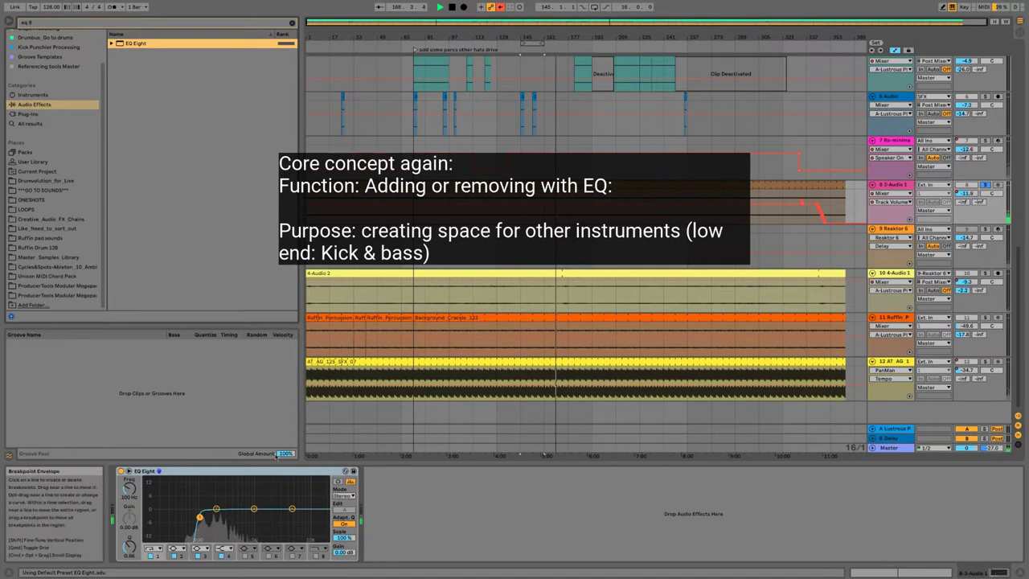
{"action": "mouse_move", "coordinate": [199, 516]}
{"action": "left_mouse_down"}
{"action": "mouse_move", "coordinate": [146, 518]}
{"action": "mouse_move", "coordinate": [197, 513]}
{"action": "left_mouse_up"}
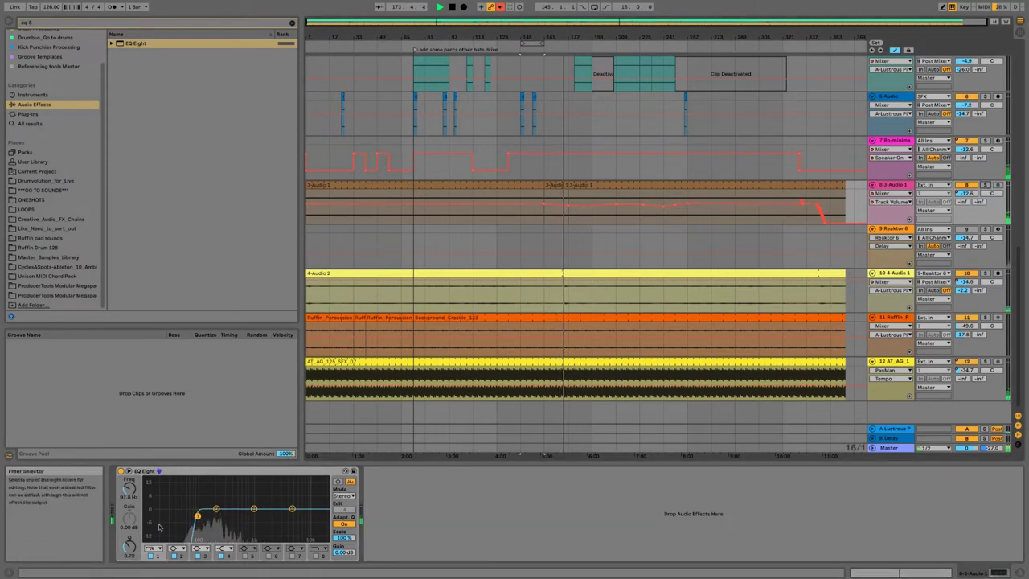
{"action": "left_click_drag", "start_coordinate": [129, 487], "coordinate": [127, 493]}
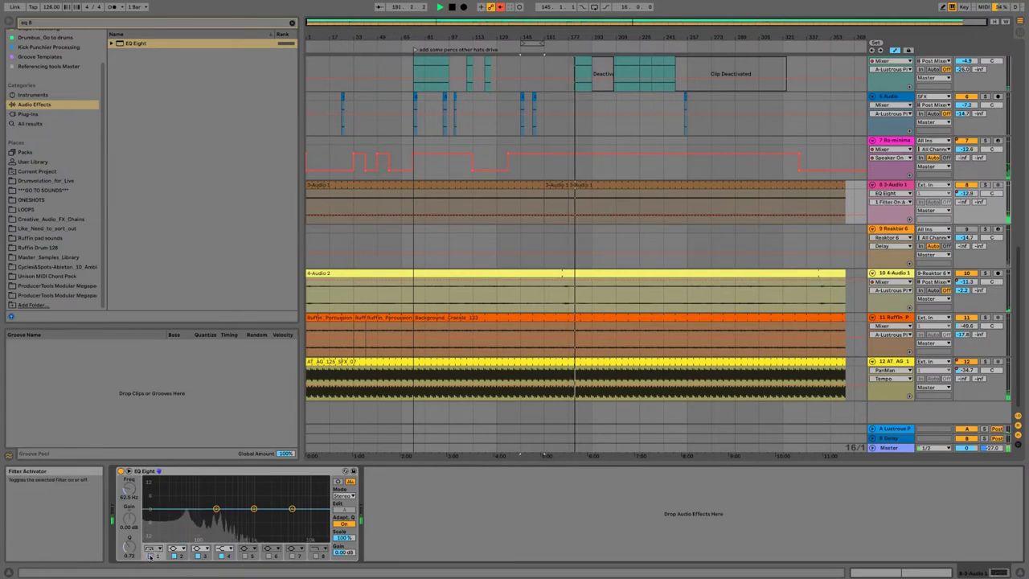
{"action": "left_click", "coordinate": [149, 556]}
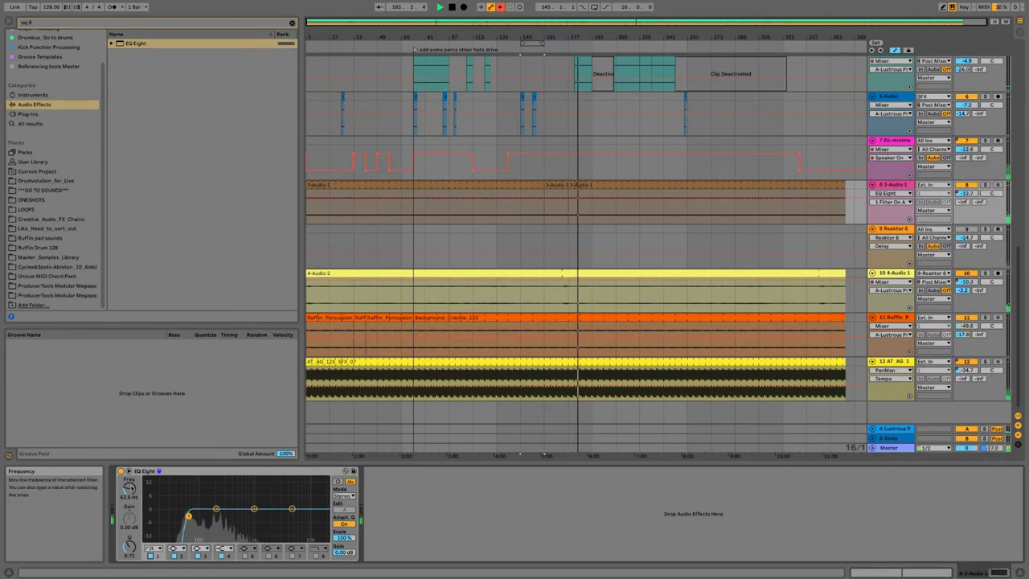
- Cut band 2 of track 8's EQ Eight by about 3.8 dB at 225 Hz with a narrower Q, toggling it to compare
{"action": "left_click_drag", "start_coordinate": [216, 509], "coordinate": [218, 479]}
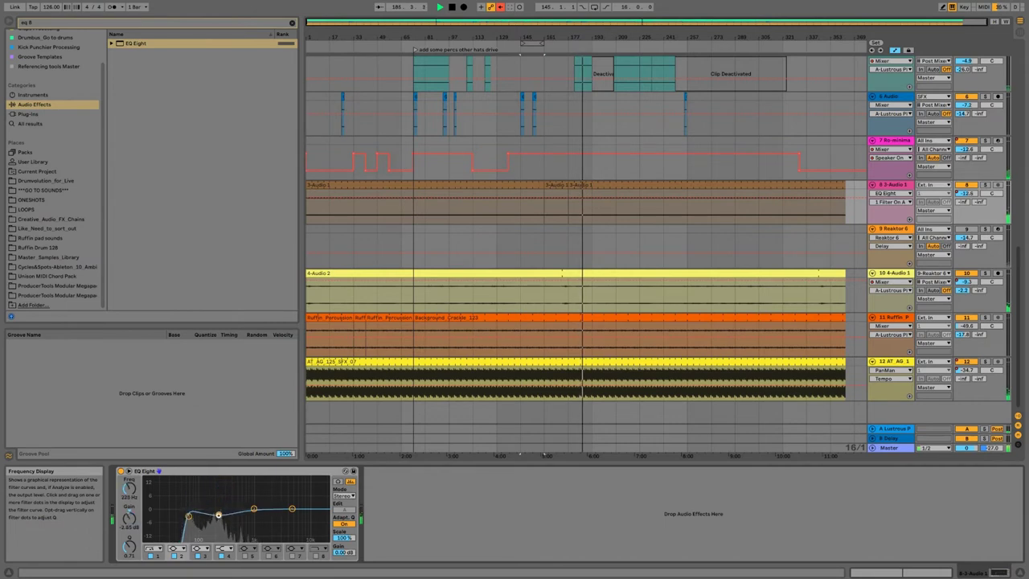
{"action": "left_click_drag", "start_coordinate": [218, 515], "coordinate": [217, 502]}
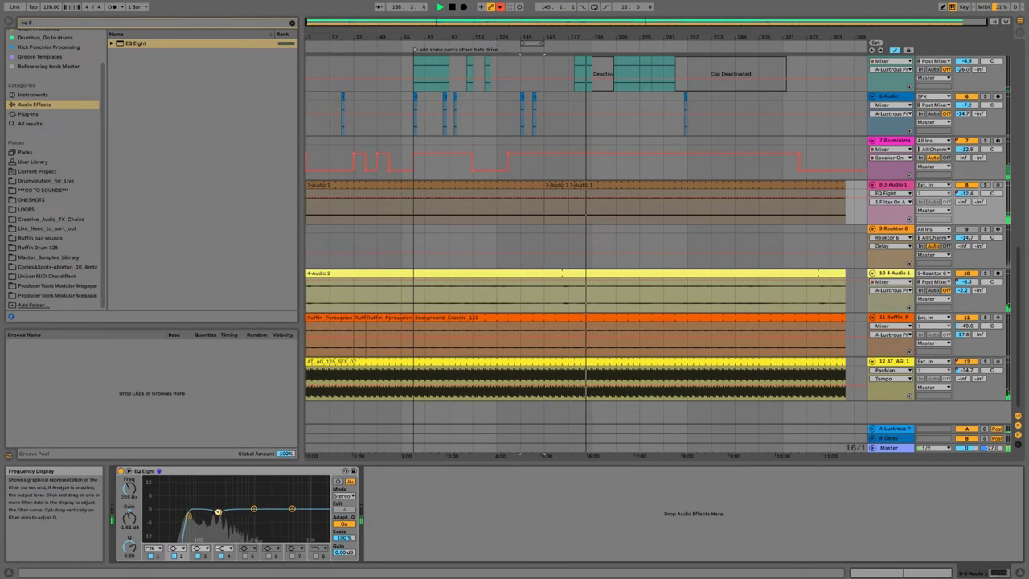
{"action": "left_click", "coordinate": [174, 556]}
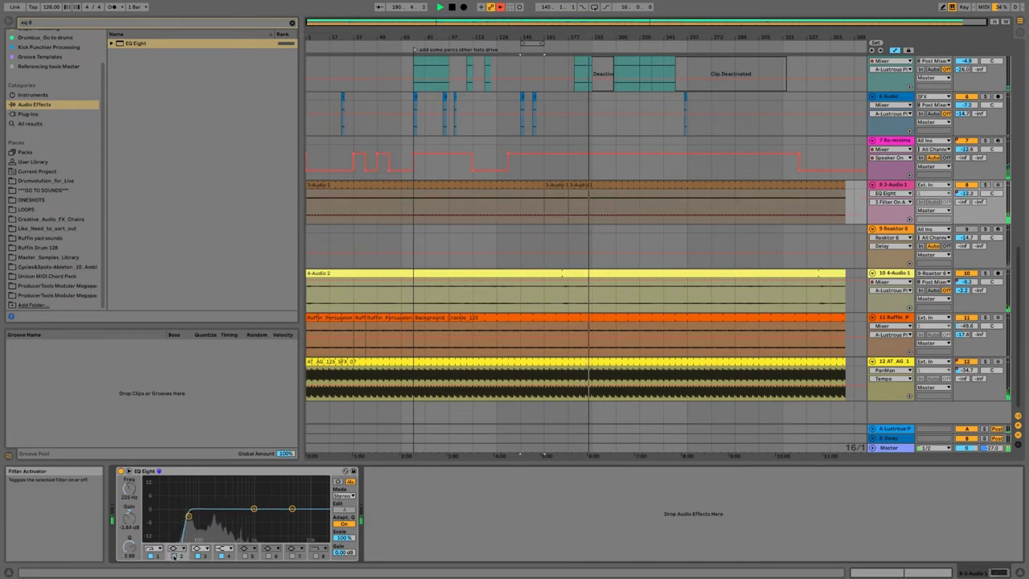
{"action": "left_click", "coordinate": [173, 555]}
- Gently boost band 3 of track 8's EQ Eight at 1.04 kHz and toggle the band to compare
{"action": "mouse_move", "coordinate": [253, 509]}
{"action": "left_mouse_down"}
{"action": "mouse_move", "coordinate": [255, 480]}
{"action": "mouse_move", "coordinate": [239, 480]}
{"action": "mouse_move", "coordinate": [255, 483]}
{"action": "mouse_move", "coordinate": [255, 503]}
{"action": "left_mouse_up"}
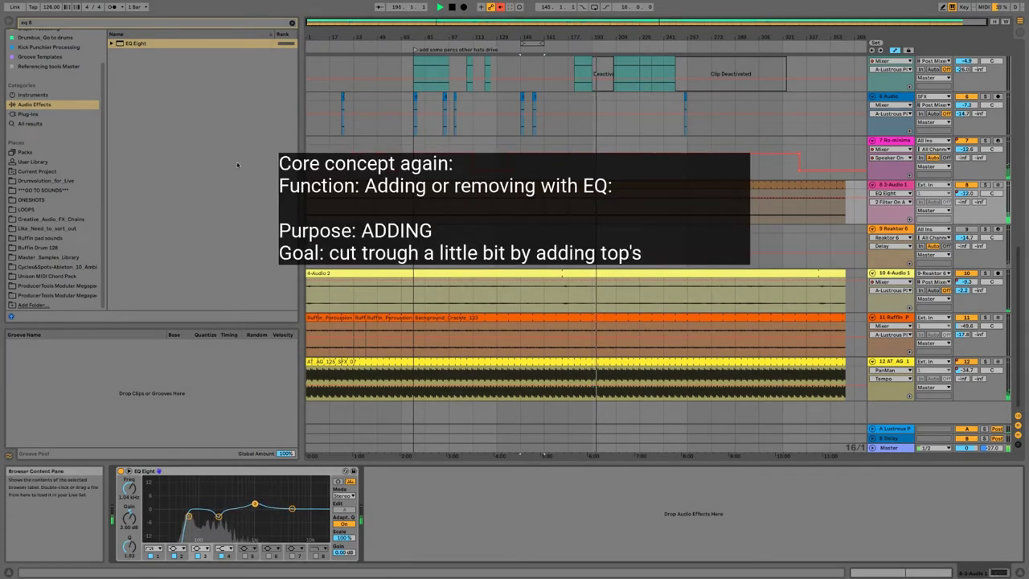
{"action": "left_click", "coordinate": [198, 556]}
{"action": "left_click", "coordinate": [198, 557]}
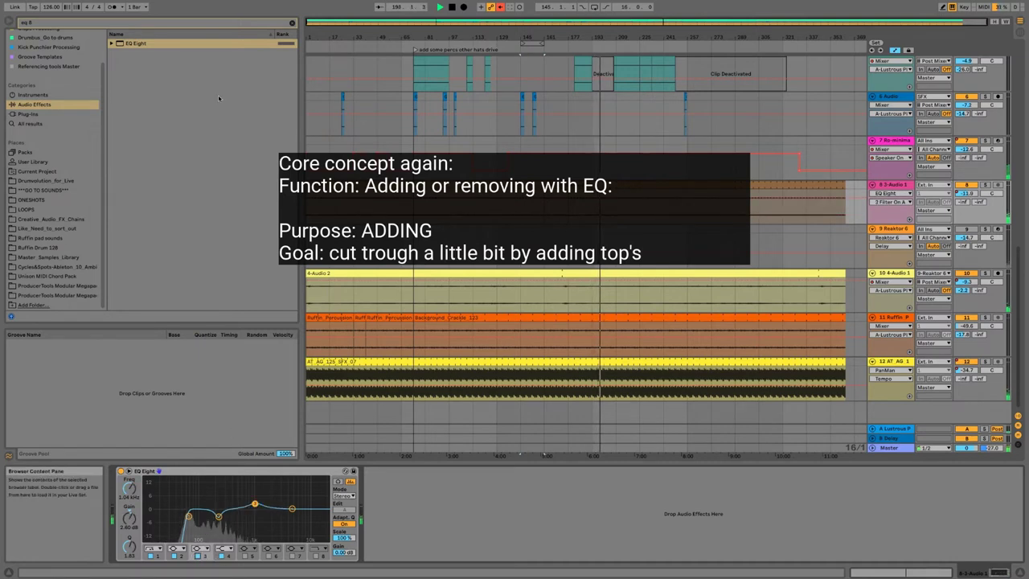
- Search the audio effects for "tube" and add a Saturator after track 8's EQ Eight
{"action": "left_click", "coordinate": [291, 22]}
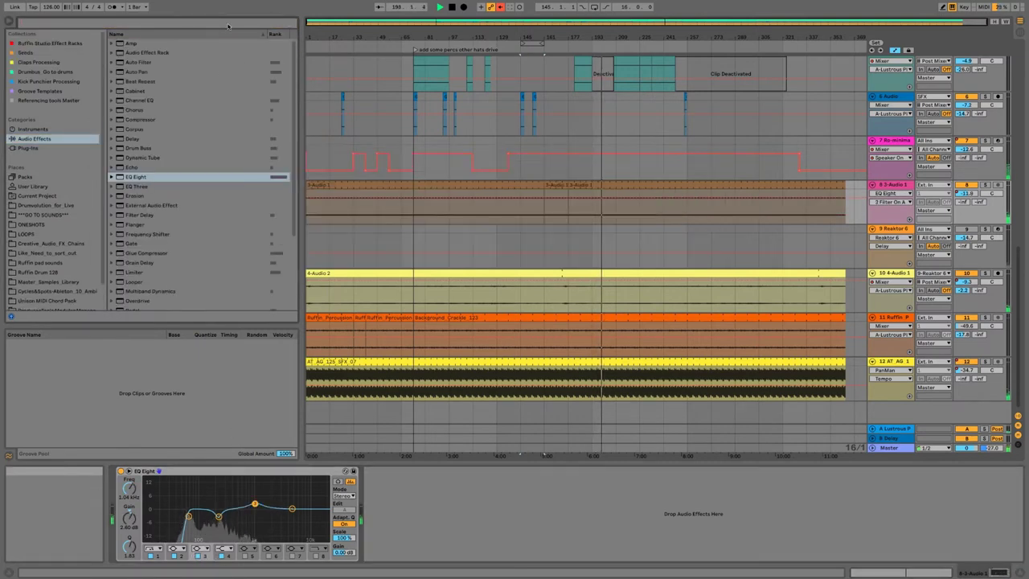
{"action": "left_click", "coordinate": [228, 24]}
{"action": "type", "text": "tube"}
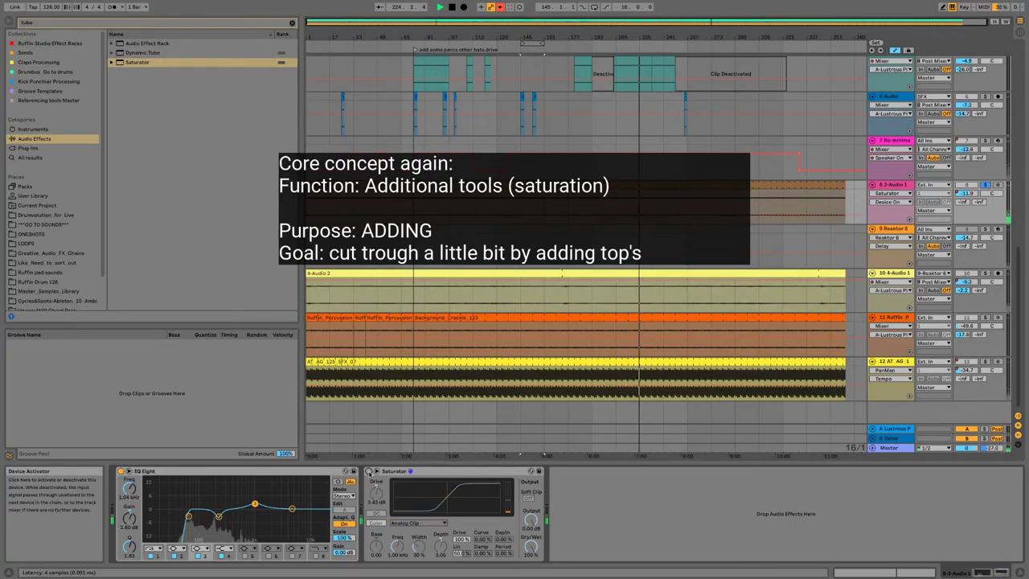
- Lower the Saturator's dry/wet mix, set its color to 4.91 kHz, width 63% and depth 9.14, and compare against bypass
{"action": "left_click_drag", "start_coordinate": [530, 547], "coordinate": [531, 561]}
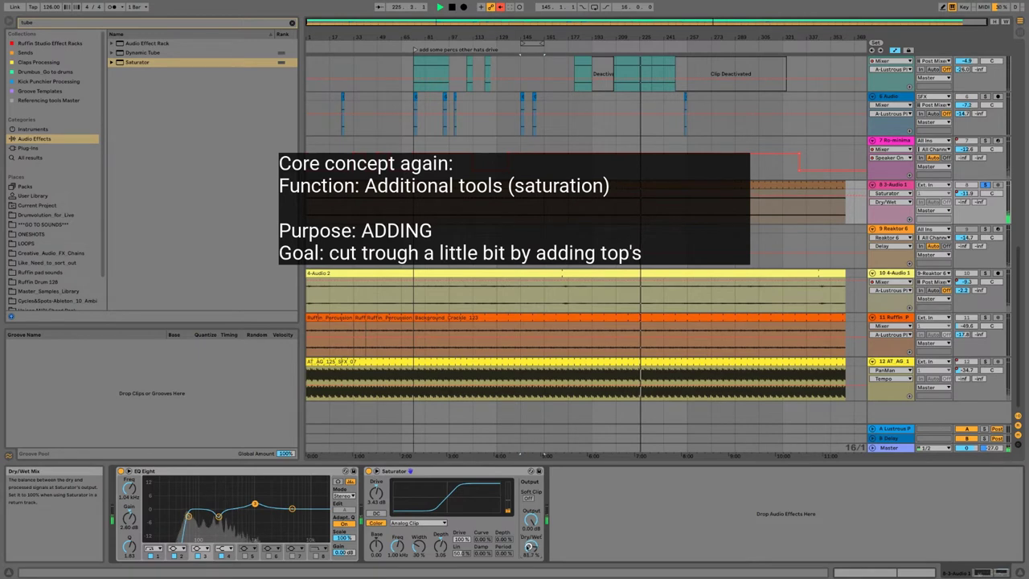
{"action": "left_click_drag", "start_coordinate": [440, 548], "coordinate": [397, 543]}
{"action": "left_click", "coordinate": [367, 472]}
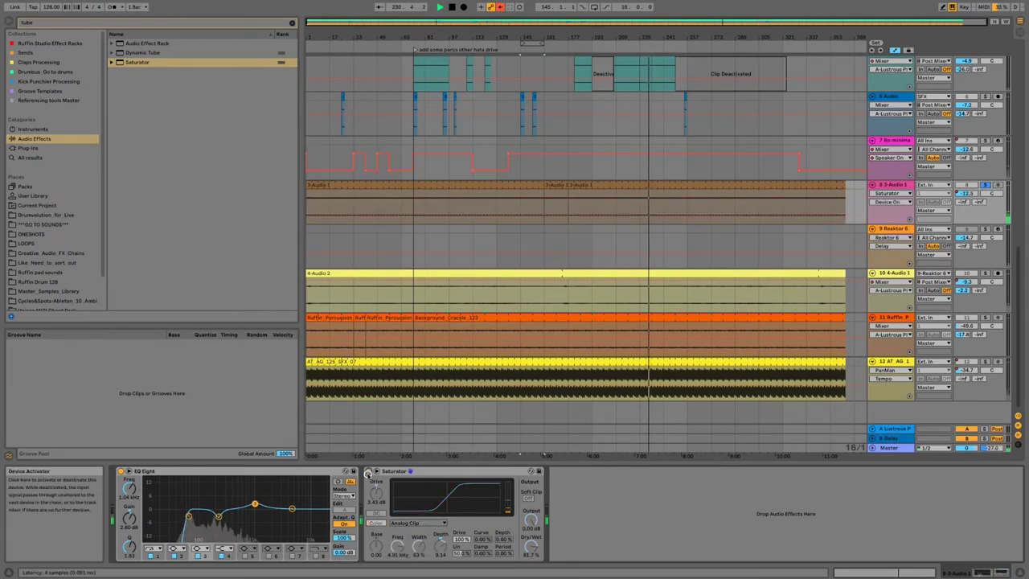
{"action": "left_click", "coordinate": [367, 472]}
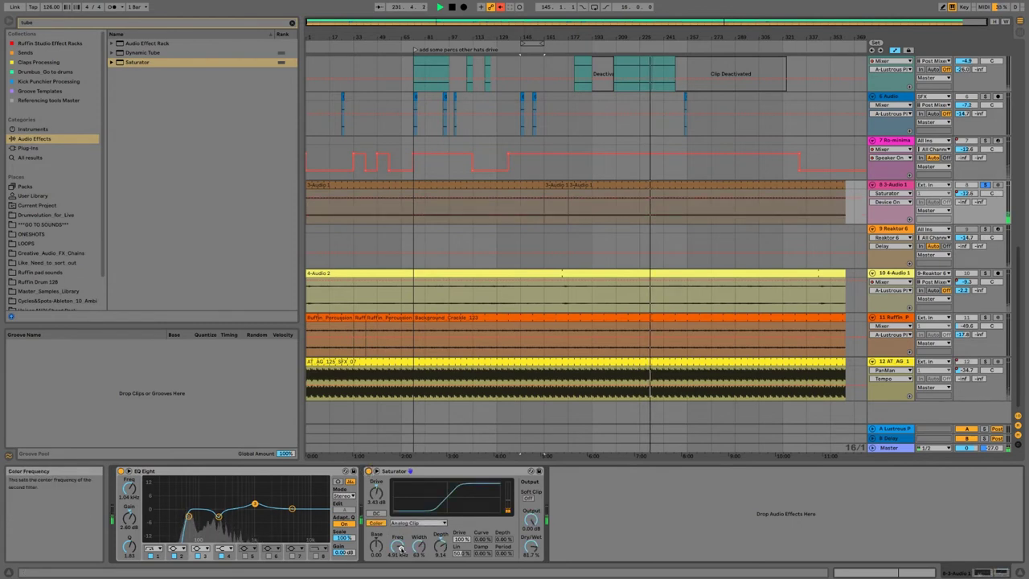
- Set the Saturator's color frequency to 2.00 kHz, dry/wet to 77% and output to -3.43 dB, comparing it against bypass
{"action": "left_click_drag", "start_coordinate": [399, 547], "coordinate": [399, 548]}
{"action": "left_click_drag", "start_coordinate": [532, 548], "coordinate": [532, 549]}
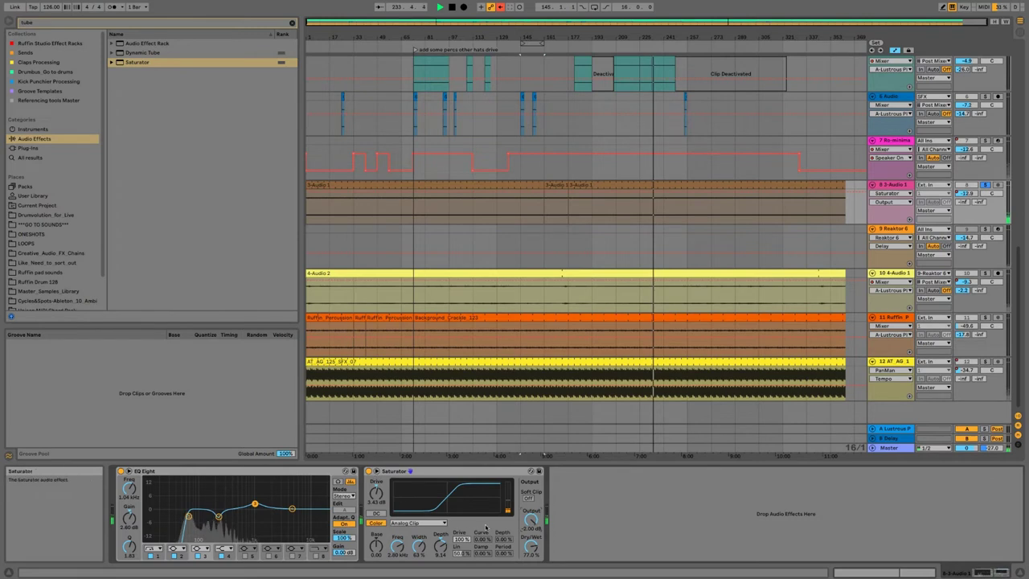
{"action": "left_click_drag", "start_coordinate": [531, 520], "coordinate": [531, 519]}
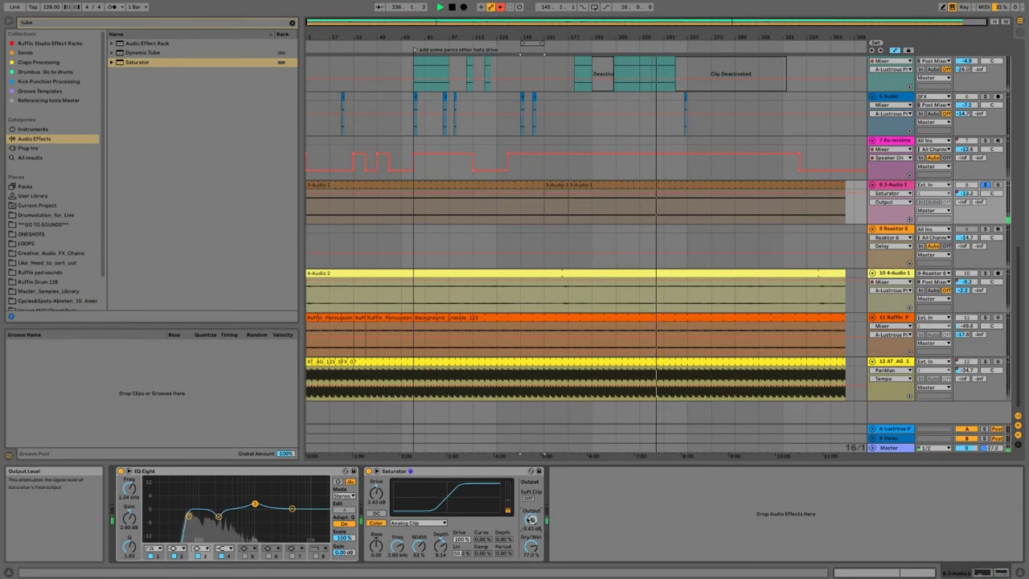
{"action": "left_click", "coordinate": [369, 471]}
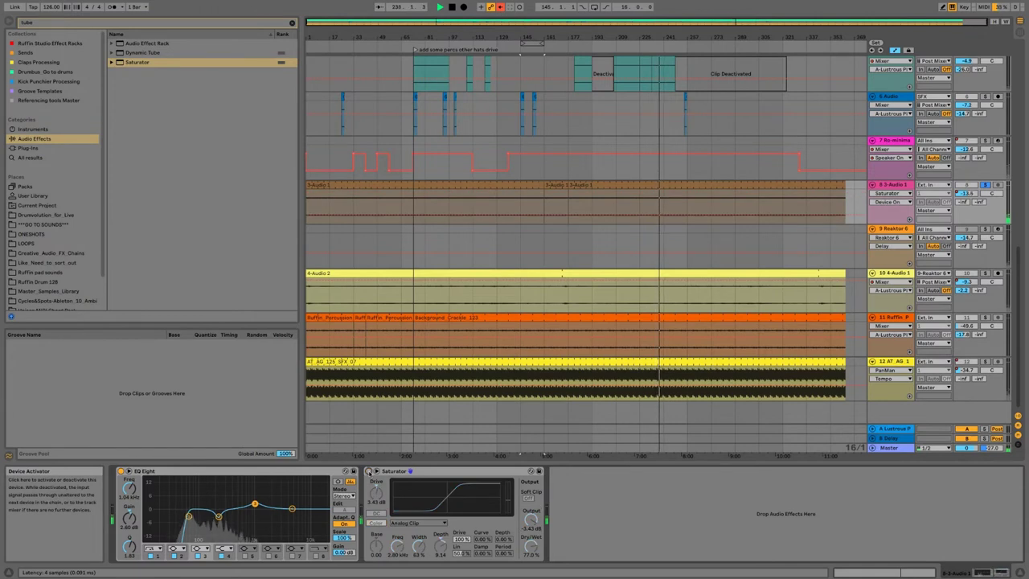
{"action": "left_click", "coordinate": [369, 471]}
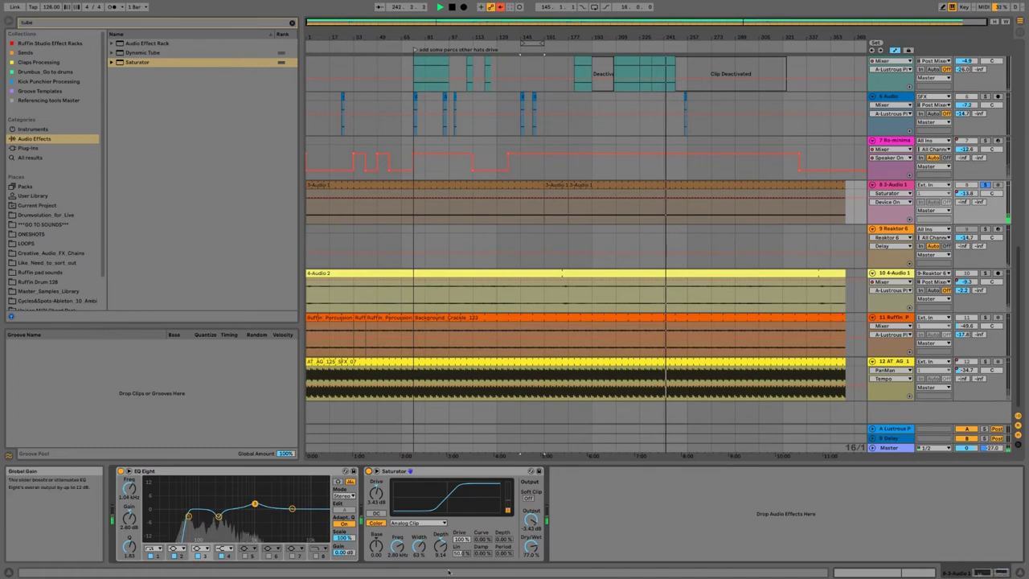
- Set the Saturator's color to 1.96 kHz, width 44%, depth 15.6, waveshaper depth to about 43% and dry/wet to 100%, comparing against bypass
{"action": "left_click_drag", "start_coordinate": [397, 544], "coordinate": [442, 548]}
{"action": "left_click", "coordinate": [503, 538]}
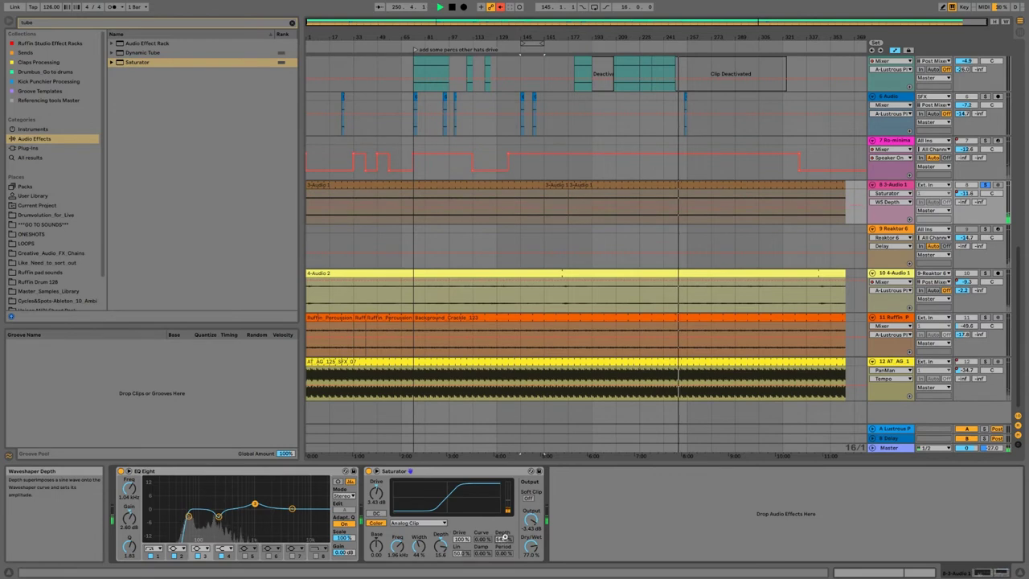
{"action": "left_click_drag", "start_coordinate": [504, 537], "coordinate": [531, 545]}
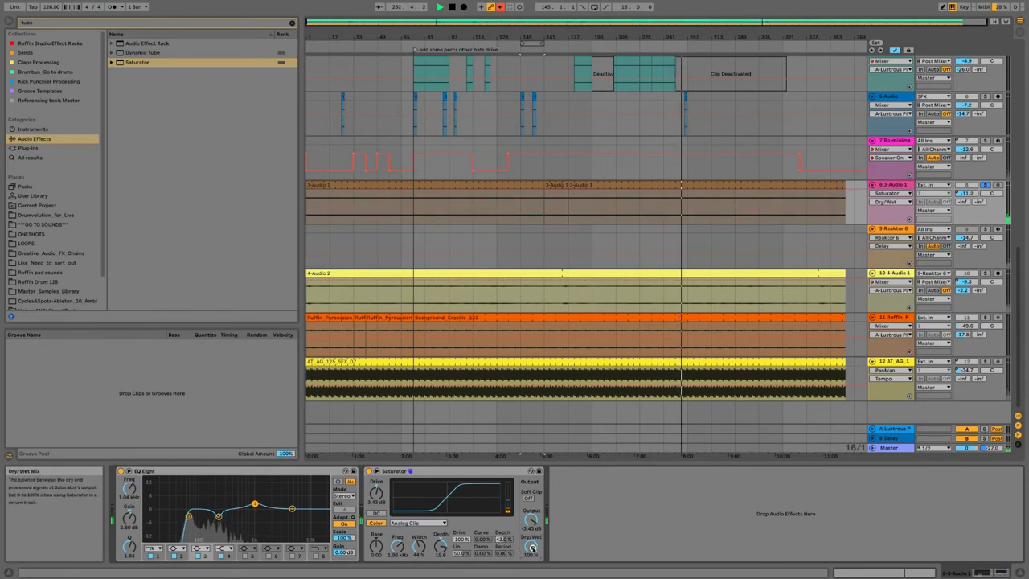
{"action": "left_click", "coordinate": [370, 470]}
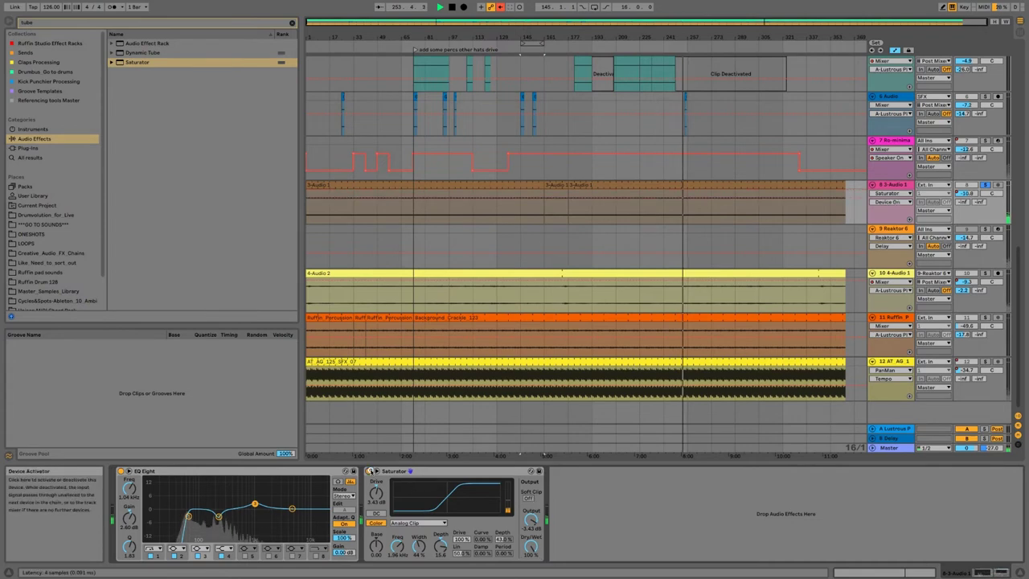
{"action": "left_click", "coordinate": [369, 470]}
{"action": "left_click", "coordinate": [370, 471]}
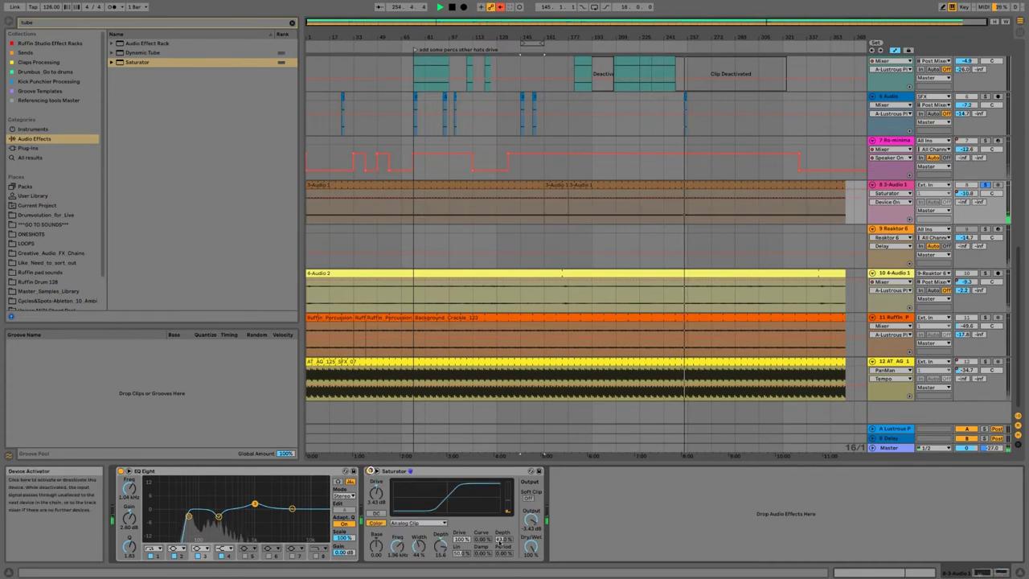
- Reduce the Saturator's dry/wet to about 78% and color depth to 7.62, comparing it against bypass in the full mix
{"action": "left_click_drag", "start_coordinate": [530, 545], "coordinate": [531, 547]}
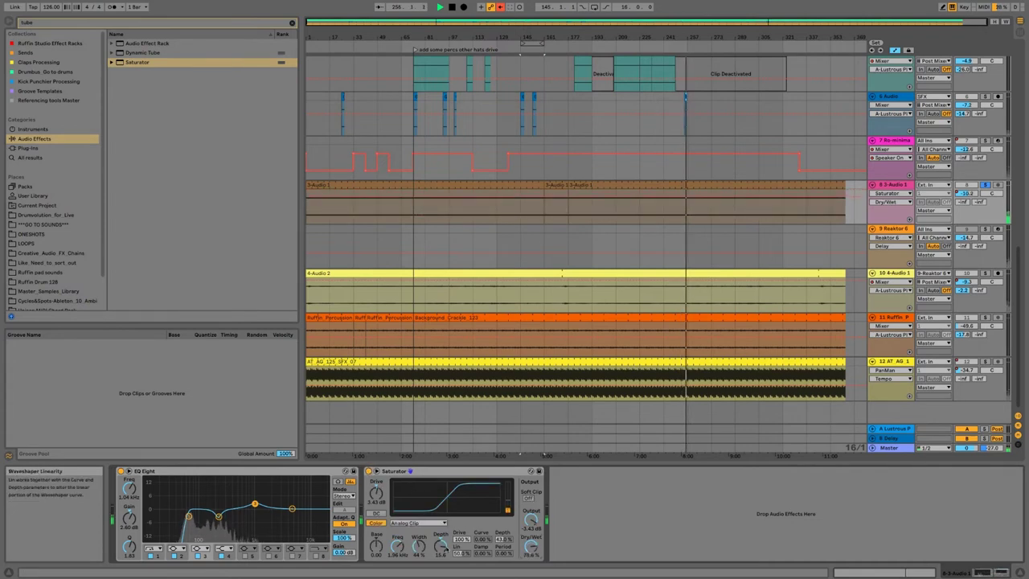
{"action": "left_click_drag", "start_coordinate": [440, 545], "coordinate": [440, 548]}
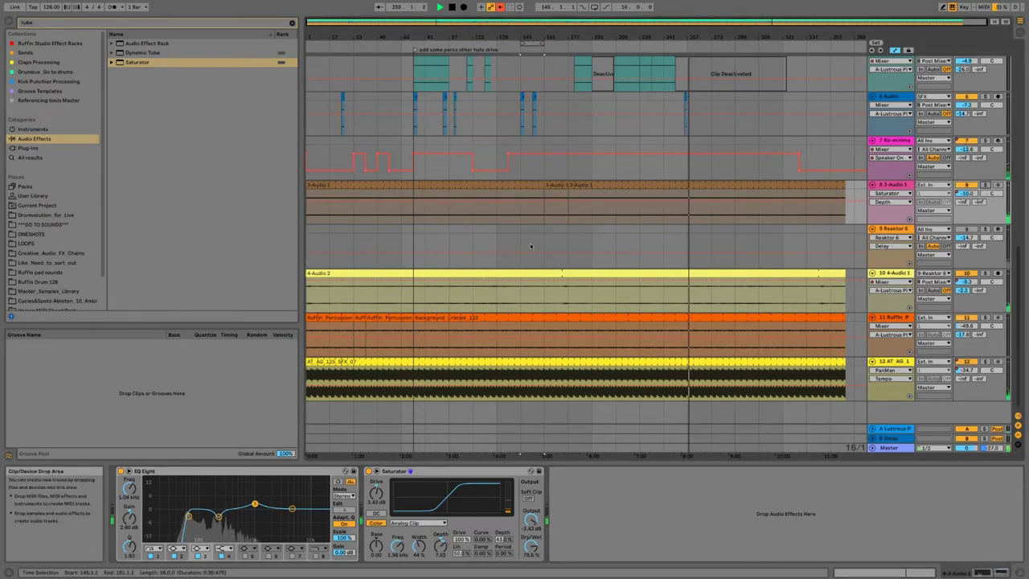
{"action": "left_click", "coordinate": [472, 219]}
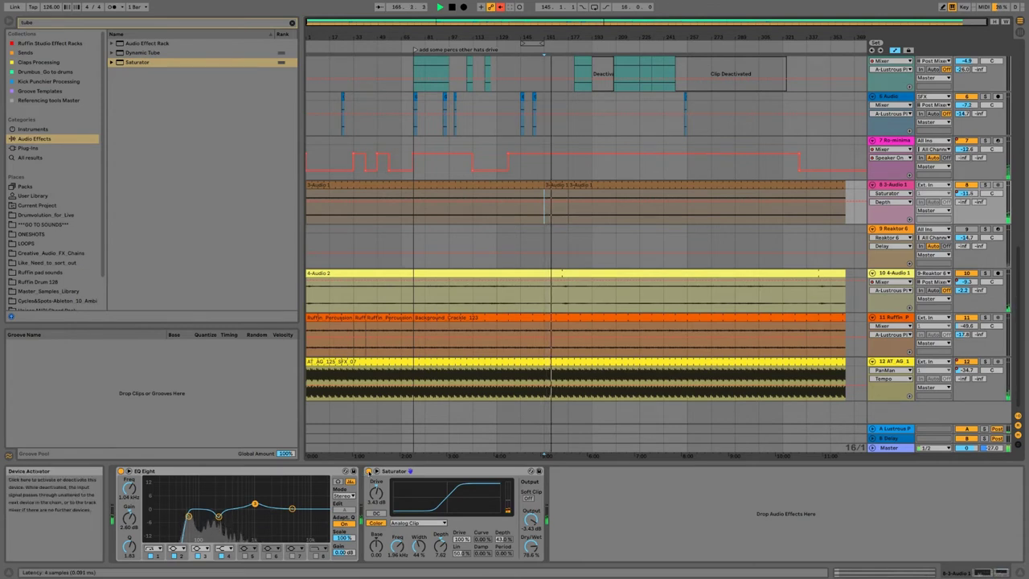
{"action": "left_click", "coordinate": [368, 472]}
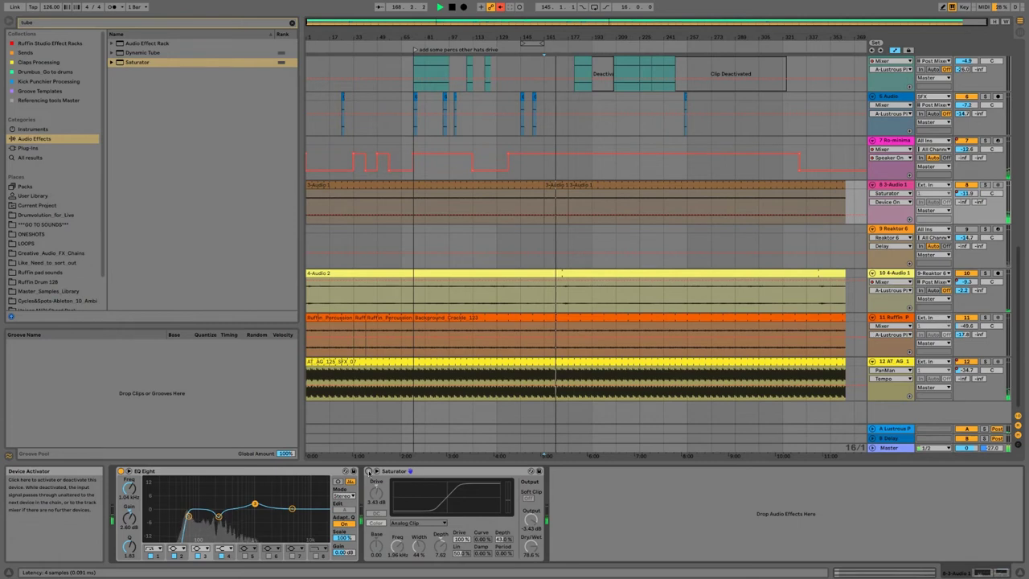
{"action": "left_click", "coordinate": [368, 471]}
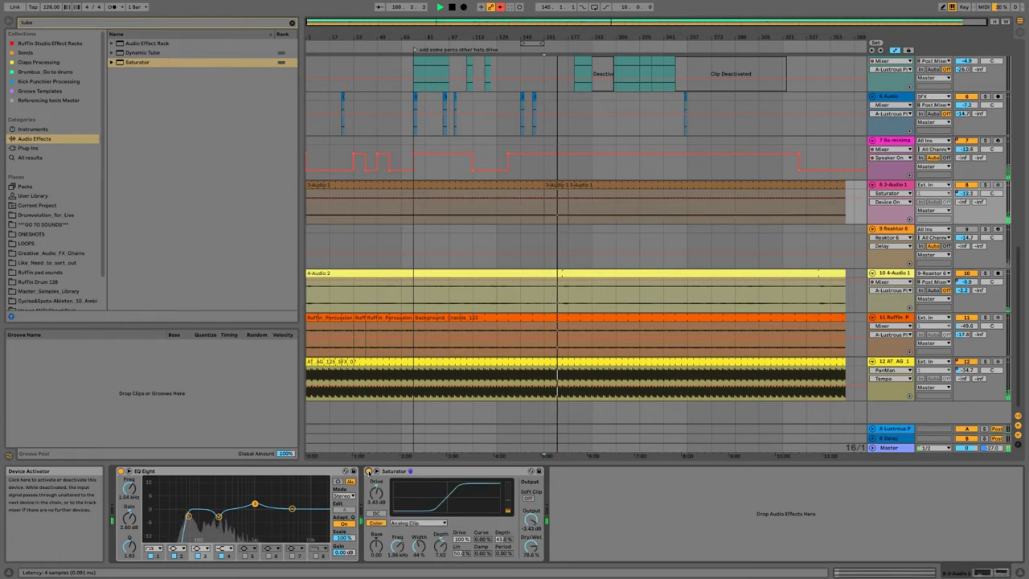